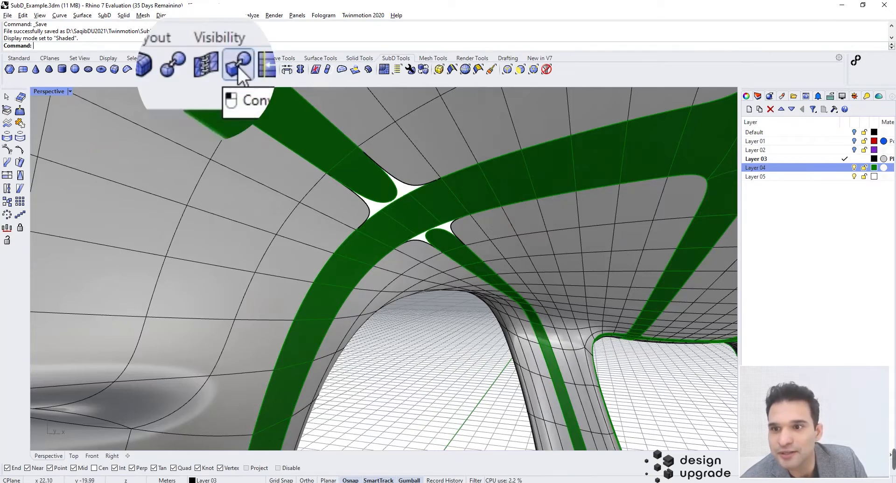
# Stitch the rounded end of the wide upper green strip to the arch band's edge at the average location
pyautogui.click(202, 61)
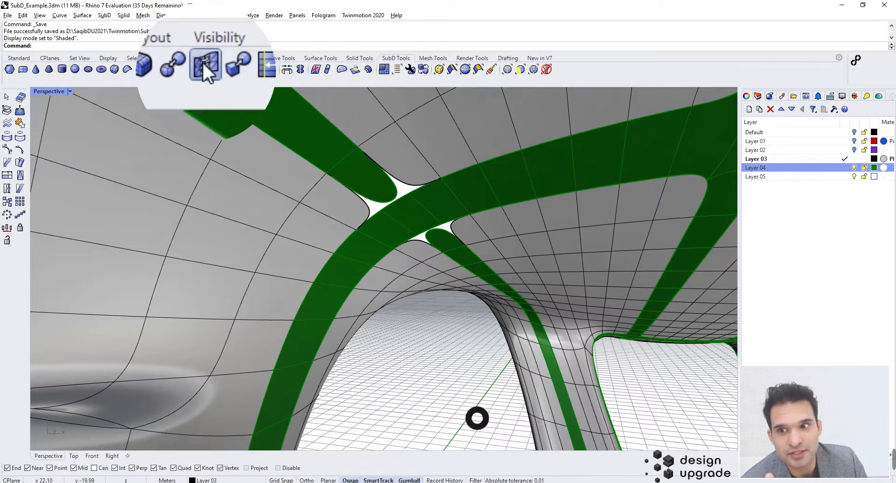
pyautogui.click(394, 200)
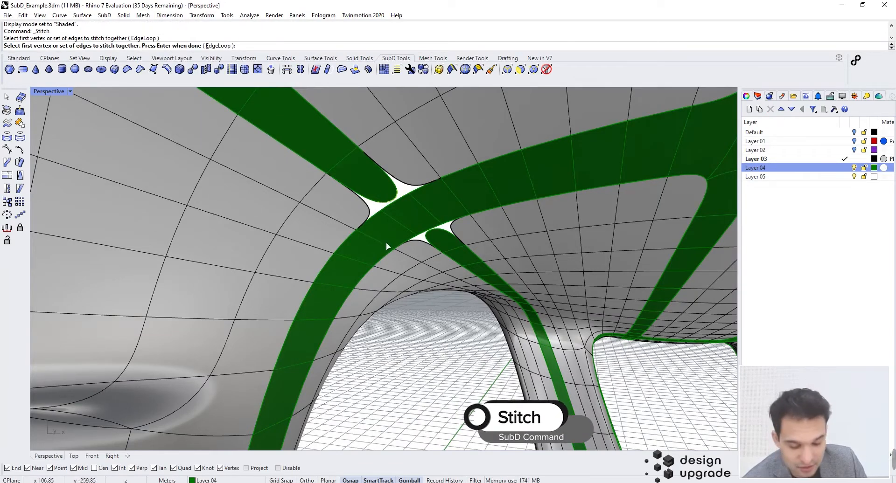
pyautogui.press('Return')
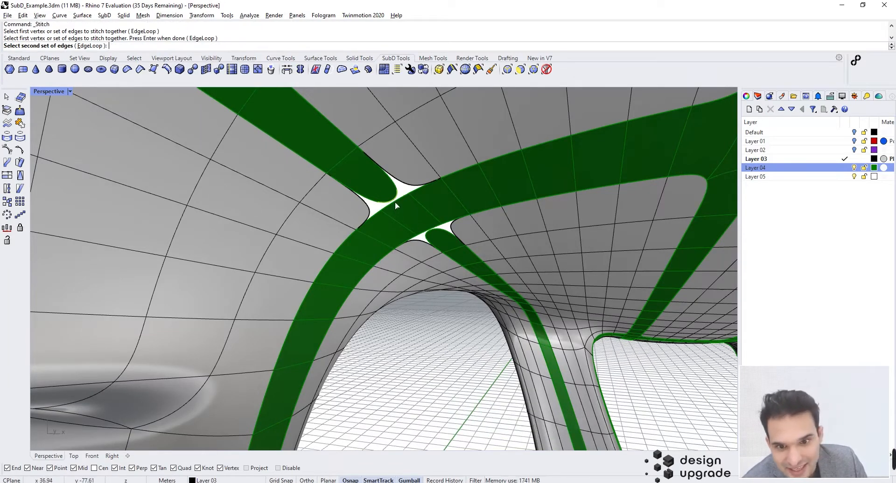
pyautogui.click(395, 202)
pyautogui.press('Return')
pyautogui.press('Return')
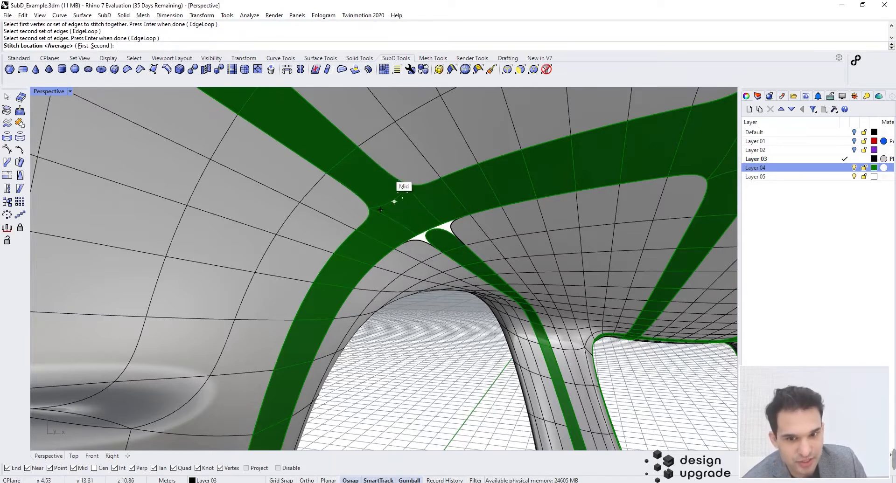
pyautogui.press('Return')
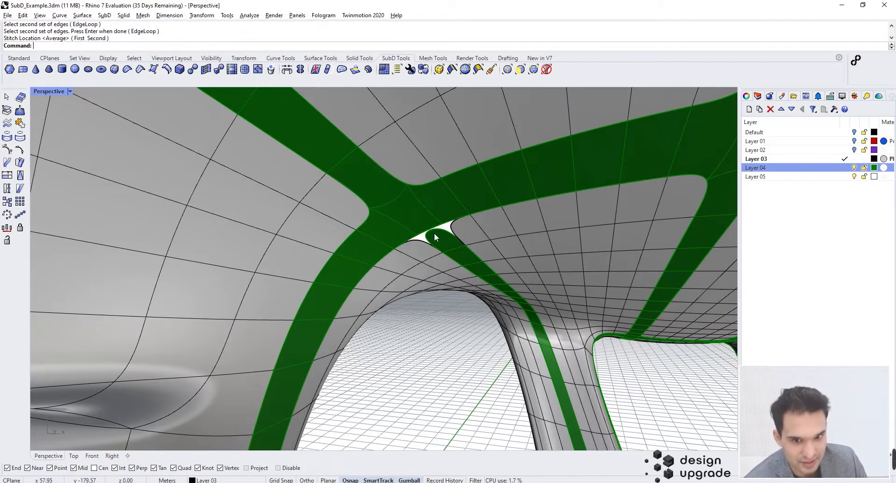
# Stitch the narrow strip's rounded end to the underside of the arch band at the average location
pyautogui.press('Return')
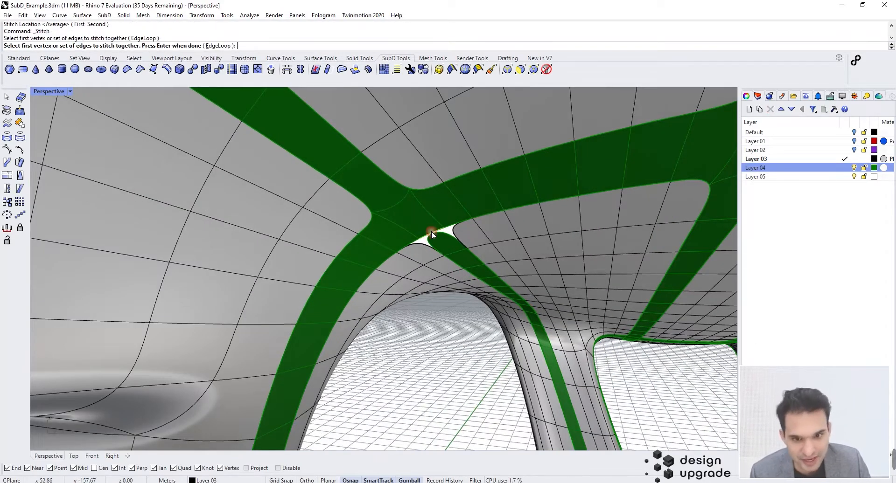
pyautogui.press('Return')
pyautogui.scroll(5, 431, 233)
pyautogui.click(431, 234)
pyautogui.press('Return')
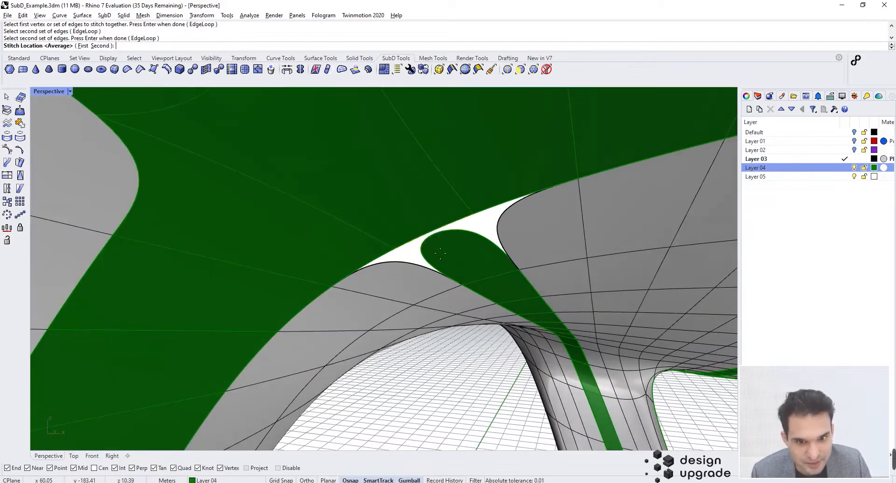
pyautogui.press('Return')
pyautogui.scroll(-6, 437, 234)
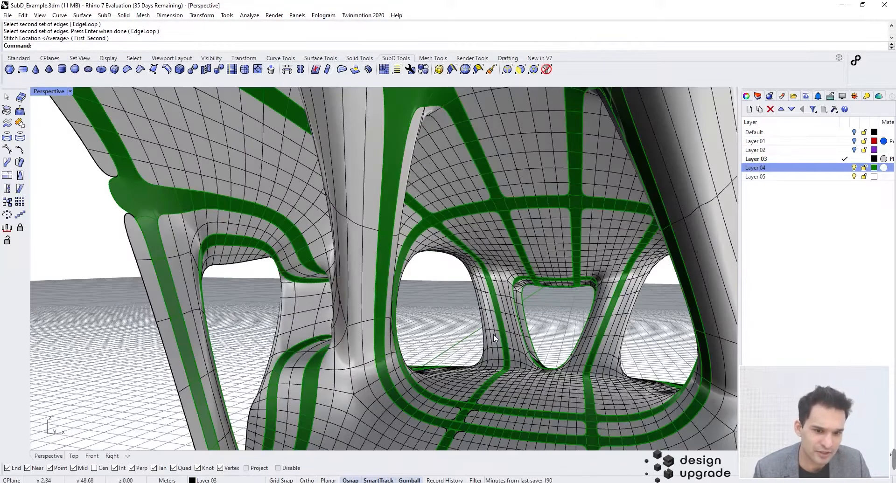
# Stitch the floor strip to the inner floor band at their open junction using the average location
pyautogui.keyDown('shift'); pyautogui.moveTo(494, 334); pyautogui.dragTo(519, 303, button='right'); pyautogui.keyUp('shift')
pyautogui.scroll(4, 468, 367)
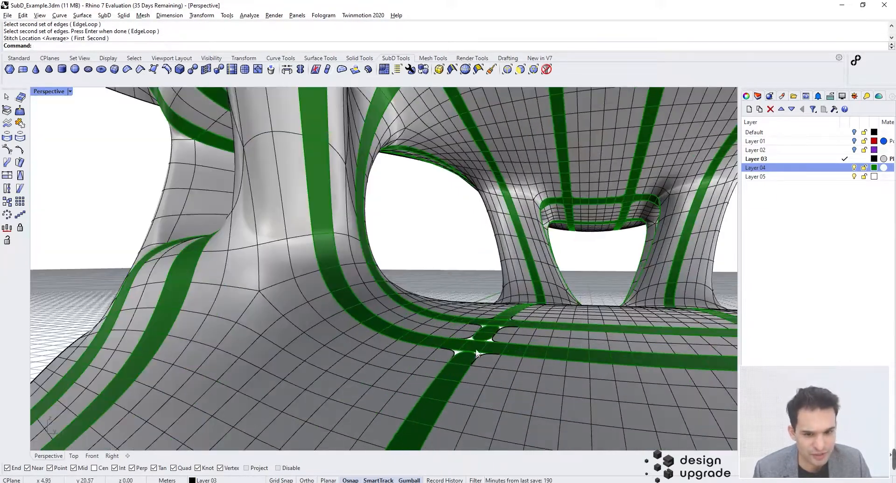
pyautogui.scroll(-4, 476, 355)
pyautogui.moveTo(481, 350); pyautogui.dragTo(513, 326, button='right')
pyautogui.scroll(4, 513, 326)
pyautogui.scroll(-4, 494, 356)
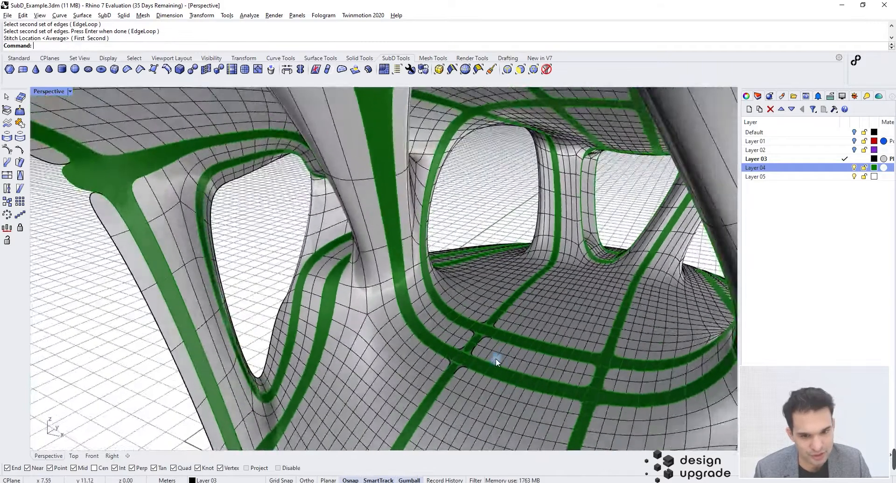
pyautogui.scroll(5, 494, 356)
pyautogui.press('Return')
pyautogui.click(474, 256)
pyautogui.press('Return')
pyautogui.click(466, 256)
pyautogui.press('Return')
pyautogui.press('Return')
# Stitch the short connector strip to the inner and outer floor bands at the average location
pyautogui.press('Return')
pyautogui.click(446, 279)
pyautogui.press('Return')
pyautogui.click(378, 335)
pyautogui.press('Return')
pyautogui.press('Return')
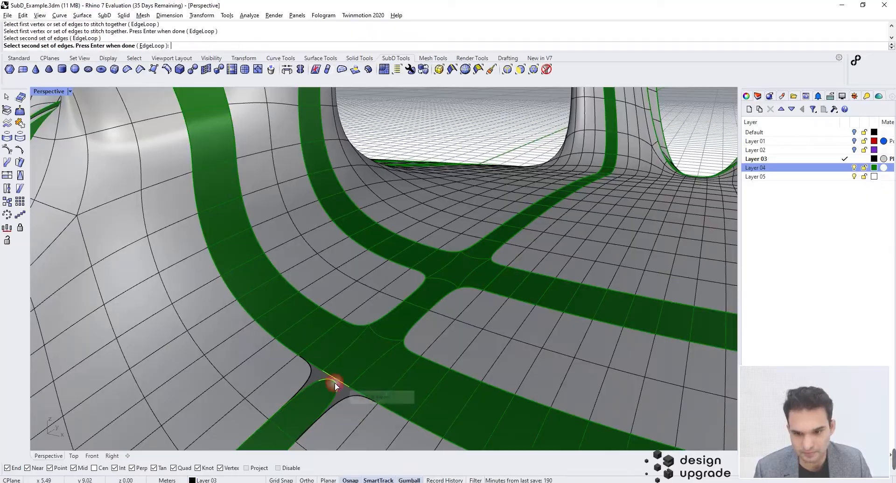
# Stitch the rounded end of the remaining floor strip to the outer floor band at the average location
pyautogui.press('Return')
pyautogui.click(328, 375)
pyautogui.press('Return')
pyautogui.click(328, 381)
pyautogui.press('Return')
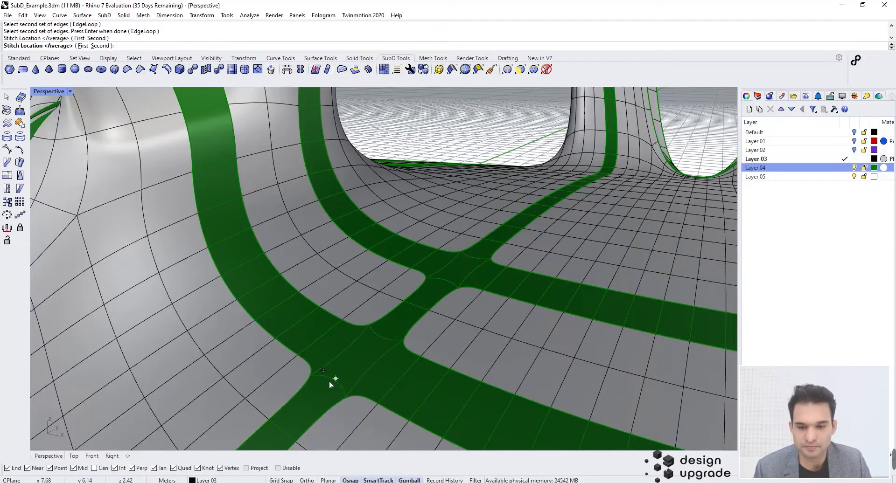
pyautogui.press('Return')
# Stitch the long floor strip's rounded end to the green band along the front rim at the average location
pyautogui.scroll(-10, 435, 326)
pyautogui.moveTo(434, 326); pyautogui.dragTo(522, 384, button='right')
pyautogui.scroll(12, 471, 376)
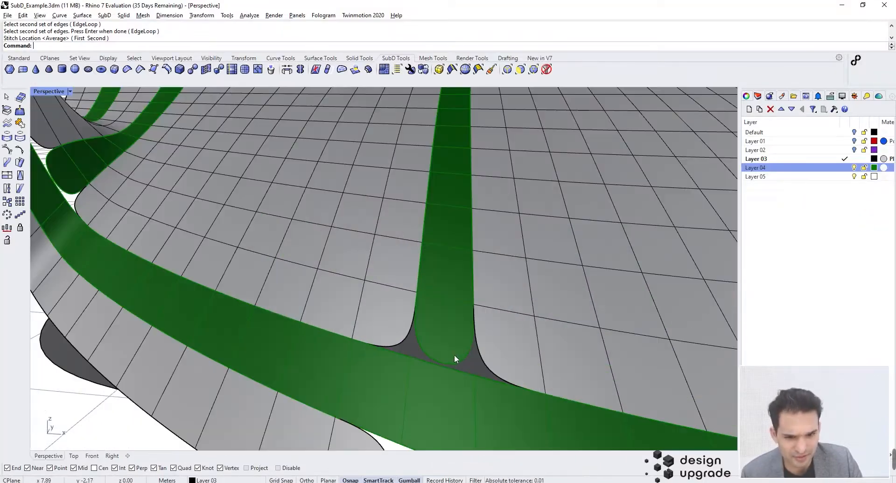
pyautogui.rightClick(447, 363)
pyautogui.scroll(-6, 443, 362)
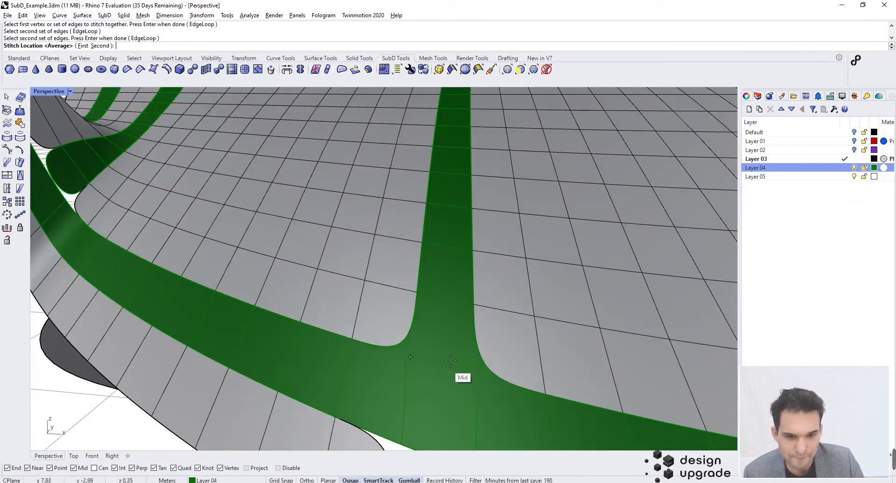
pyautogui.click(437, 358)
pyautogui.rightClick(437, 357)
pyautogui.rightClick(438, 357)
pyautogui.rightClick(438, 358)
# Stitch the small rounded tab on the outer side of the front rim band to that band
pyautogui.rightClick(437, 357)
pyautogui.click(437, 357)
pyautogui.rightClick(438, 357)
pyautogui.click(434, 355)
pyautogui.rightClick(435, 355)
pyautogui.rightClick(434, 355)
# Try to stitch the grey front rim panel to the adjacent green tab, and undo that stitch
pyautogui.rightClick(429, 365)
pyautogui.click(423, 372)
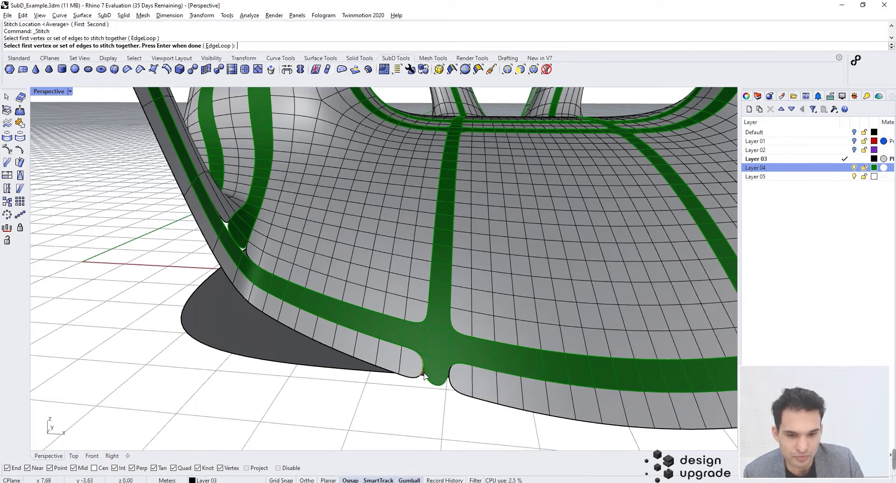
pyautogui.rightClick(424, 372)
pyautogui.click(426, 375)
pyautogui.rightClick(426, 377)
pyautogui.rightClick(424, 383)
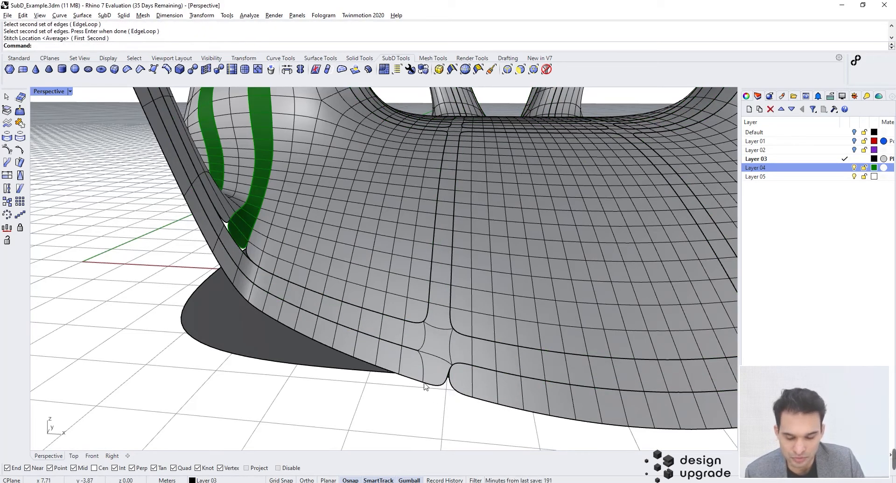
pyautogui.scroll(-9, 416, 388)
pyautogui.moveTo(490, 364); pyautogui.dragTo(429, 161, button='right')
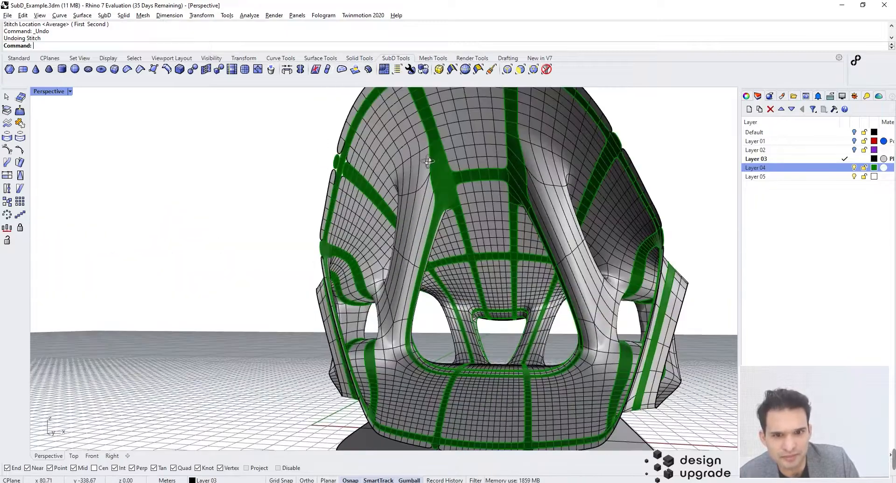
# Stitch the separate rounded green piece outside the shell's side rim to the vertical rim band at the average location
pyautogui.scroll(5, 339, 168)
pyautogui.scroll(-5, 342, 172)
pyautogui.scroll(6, 273, 186)
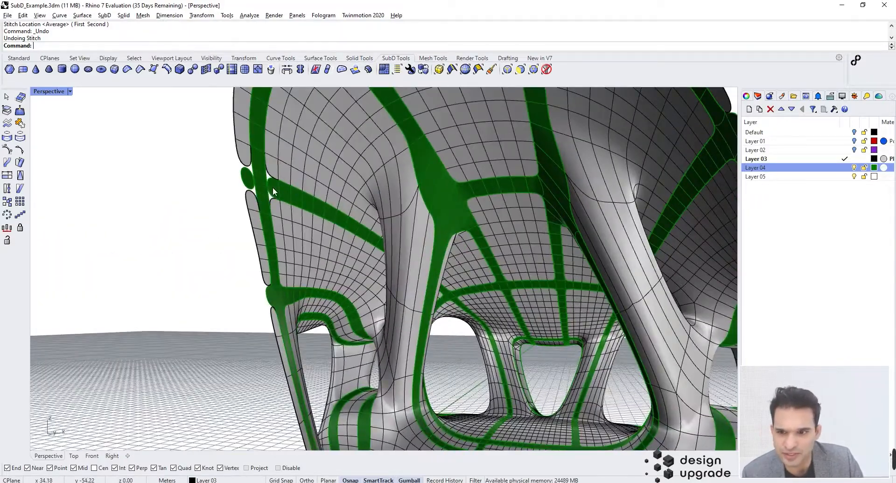
pyautogui.rightClick(233, 177)
pyautogui.click(248, 171)
pyautogui.rightClick(253, 170)
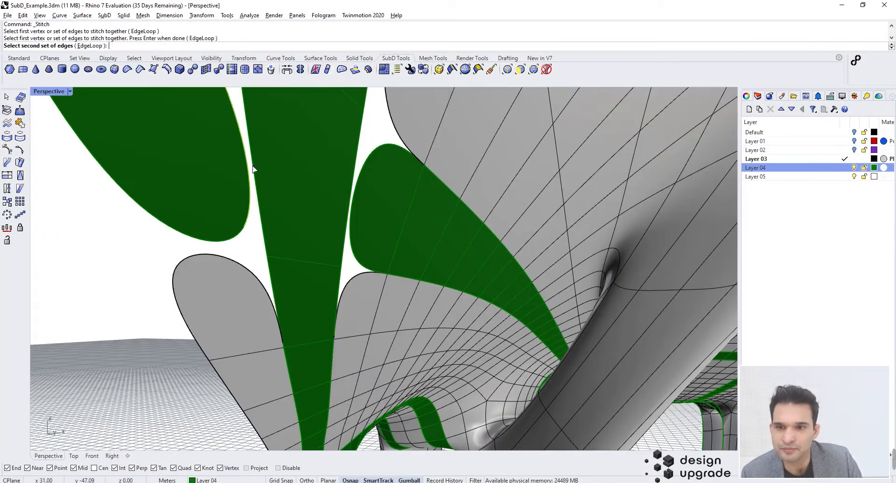
pyautogui.click(255, 171)
pyautogui.rightClick(260, 173)
pyautogui.rightClick(276, 182)
# Stitch the side strip's rounded end to the inner edge of the vertical rim band at the average location
pyautogui.rightClick(363, 196)
pyautogui.click(351, 197)
pyautogui.rightClick(353, 197)
pyautogui.click(353, 198)
pyautogui.rightClick(353, 197)
pyautogui.rightClick(354, 197)
# Start a face loop selection and pick the horizontal loop around the outer column beside the small window
pyautogui.scroll(-10, 360, 219)
pyautogui.scroll(5, 448, 281)
pyautogui.moveTo(504, 334); pyautogui.dragTo(454, 317, button='right')
pyautogui.scroll(-8, 454, 317)
pyautogui.moveTo(485, 280); pyautogui.dragTo(392, 289, button='right')
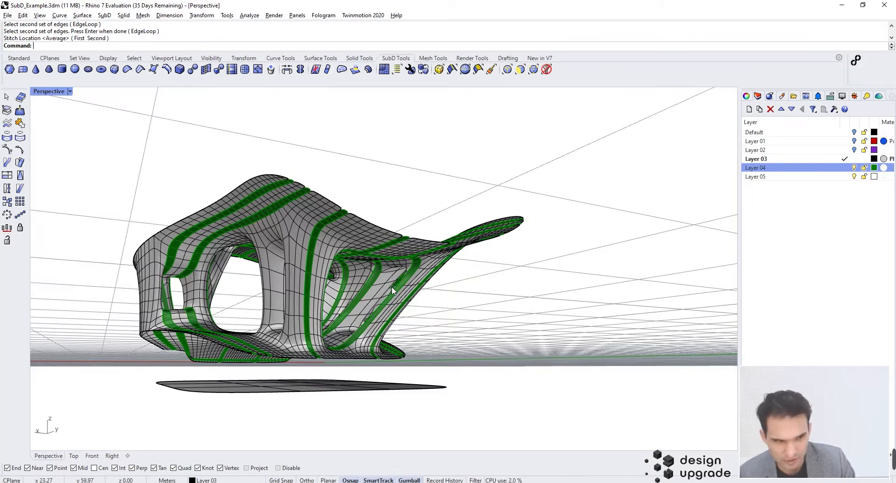
pyautogui.scroll(-5, 392, 288)
pyautogui.moveTo(392, 287); pyautogui.dragTo(298, 325, button='right')
pyautogui.scroll(7, 308, 343)
pyautogui.click(478, 68)
pyautogui.scroll(5, 282, 290)
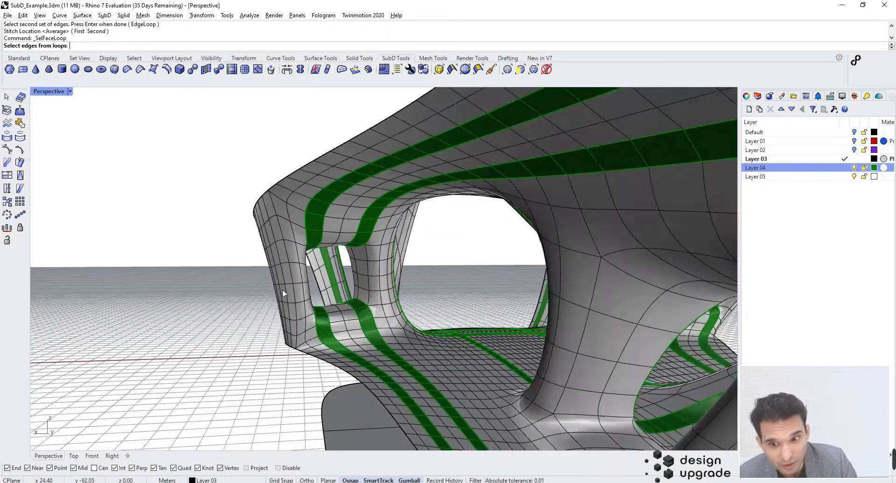
pyautogui.click(285, 277)
# Add the face loops running across the neighbouring inner column on both sides of its green band
pyautogui.moveTo(428, 252); pyautogui.dragTo(354, 262, button='right')
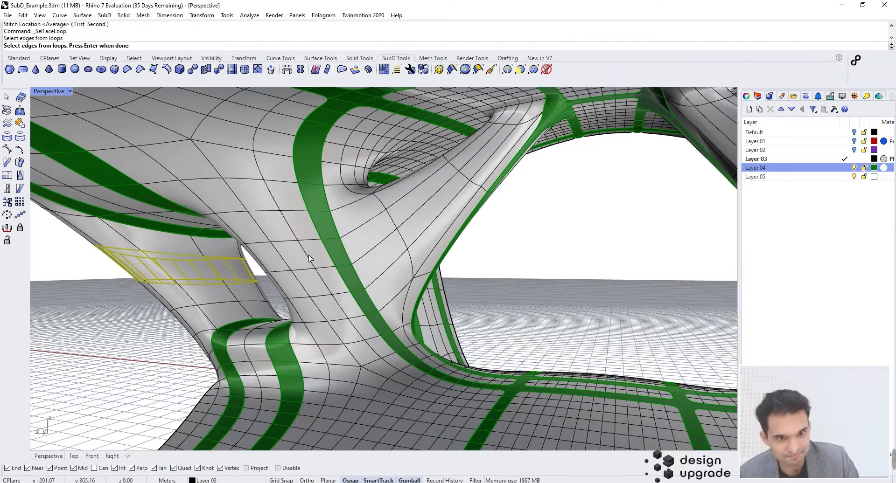
pyautogui.click(348, 256)
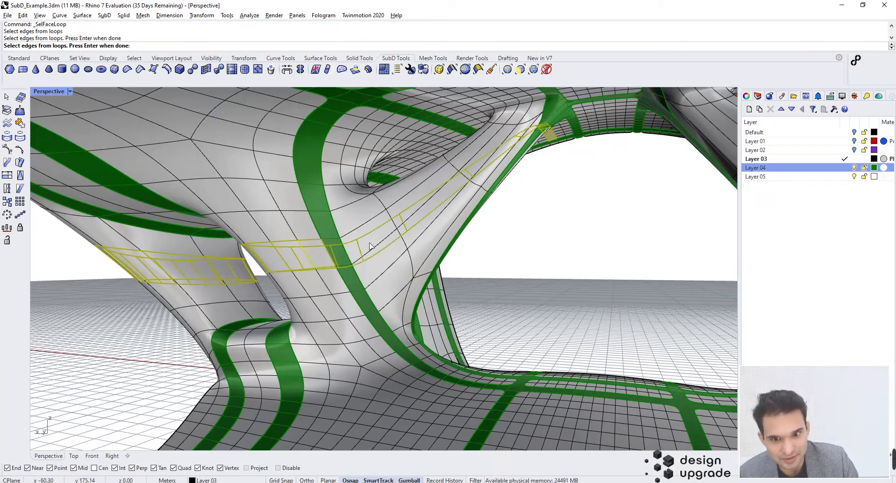
pyautogui.click(393, 225)
# Add the horizontal face loop around the outer column on the opposite side of the shell to the selection
pyautogui.moveTo(394, 228); pyautogui.dragTo(562, 215, button='right')
pyautogui.moveTo(504, 213); pyautogui.dragTo(602, 219, button='right')
pyautogui.click(602, 218)
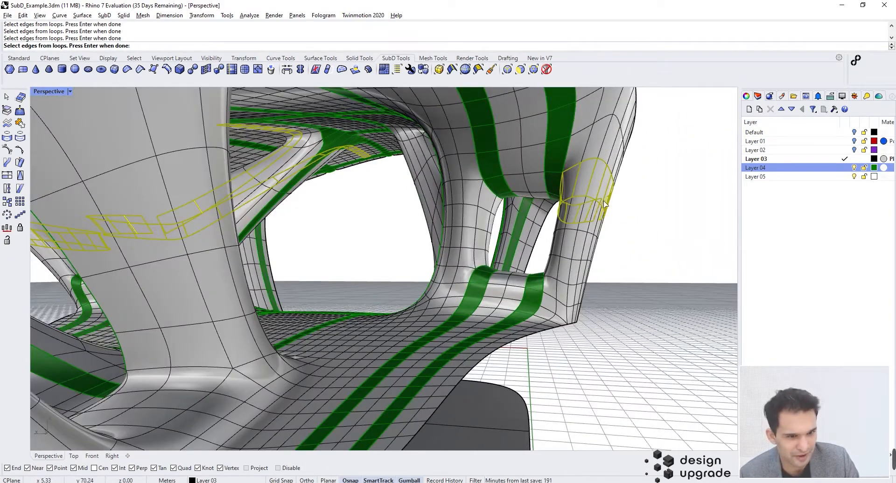
pyautogui.keyDown('ctrl'); pyautogui.click(603, 210); pyautogui.keyUp('ctrl')
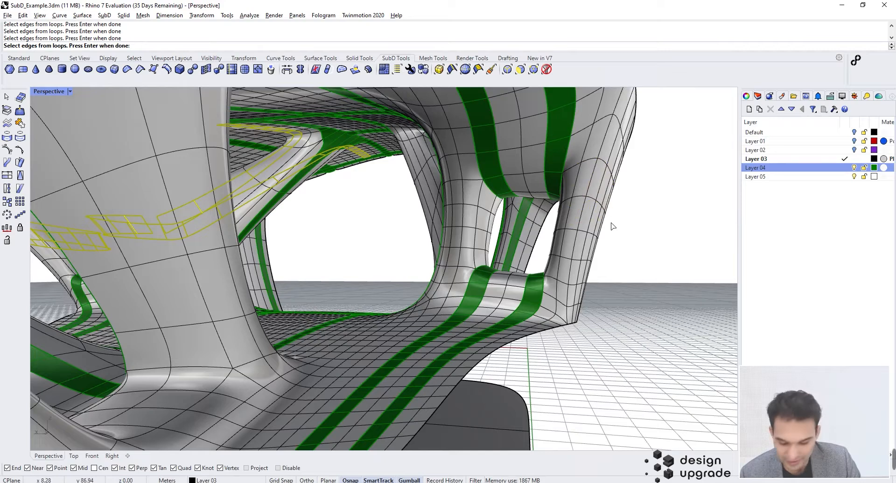
pyautogui.click(607, 203)
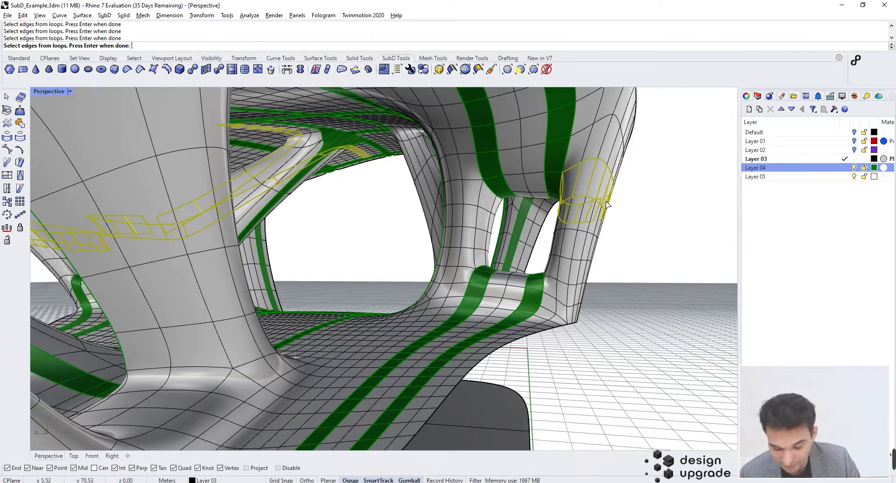
pyautogui.scroll(2, 607, 203)
pyautogui.scroll(5, 597, 205)
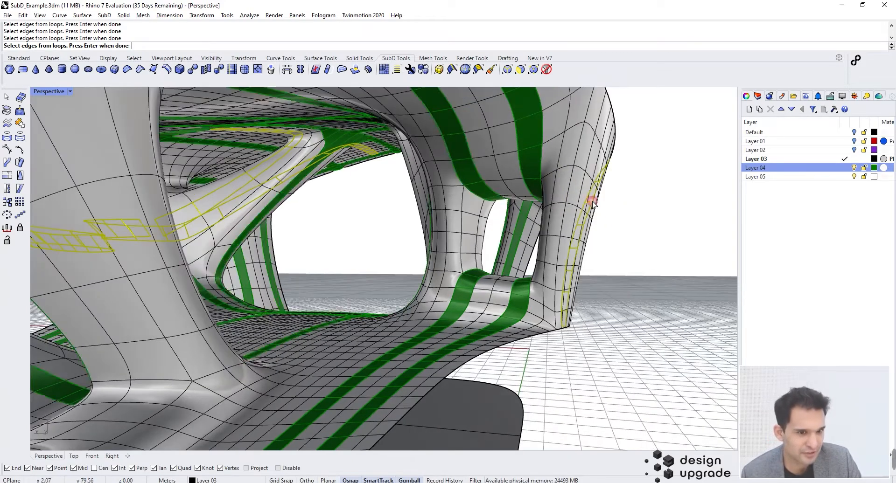
pyautogui.scroll(1, 583, 202)
pyautogui.click(555, 198)
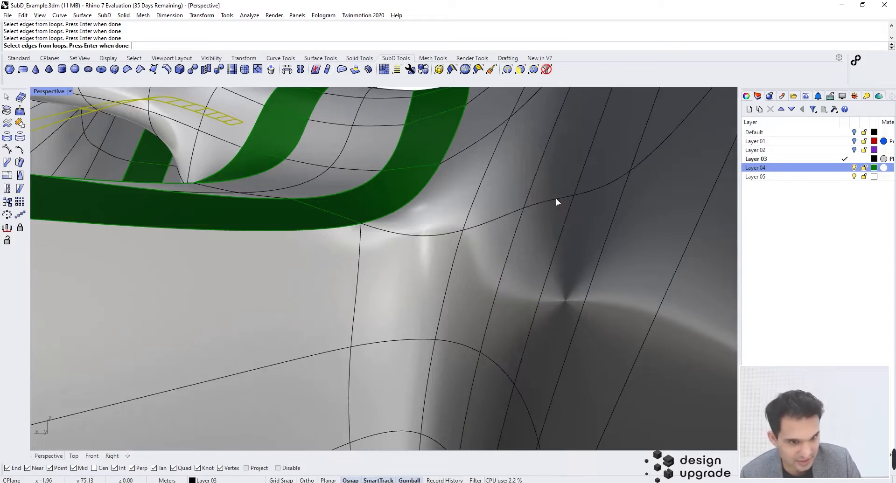
# Add the matching face loops across the opposite inner column and finish the face loop selection
pyautogui.scroll(-6, 555, 198)
pyautogui.click(549, 238)
pyautogui.moveTo(548, 238); pyautogui.dragTo(619, 238, button='right')
pyautogui.scroll(5, 388, 193)
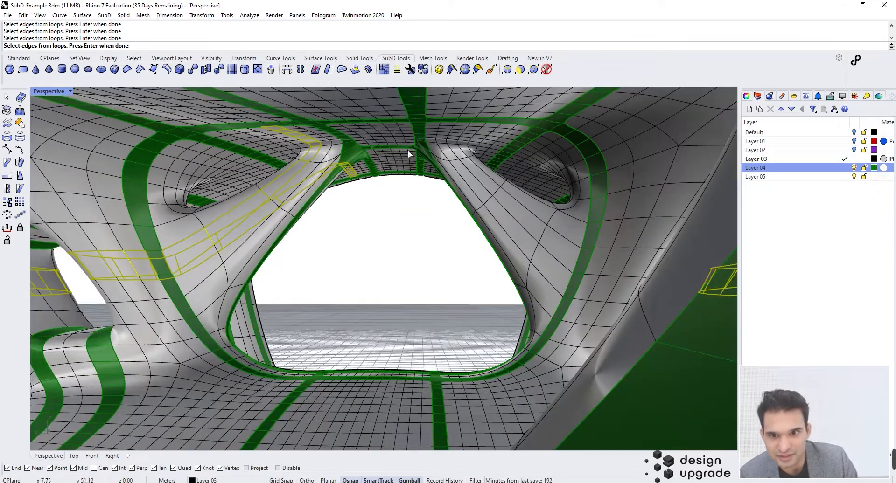
pyautogui.scroll(2, 450, 149)
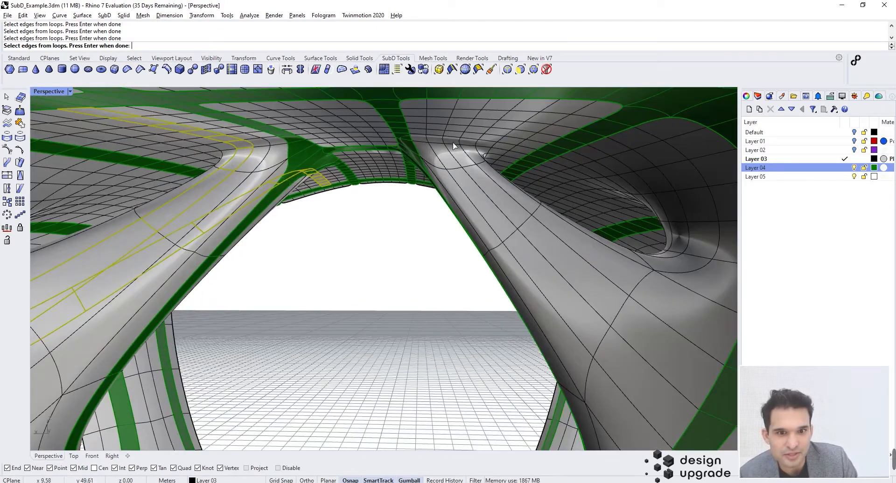
pyautogui.scroll(-3, 549, 249)
pyautogui.click(602, 265)
pyautogui.moveTo(602, 264); pyautogui.dragTo(587, 282, button='right')
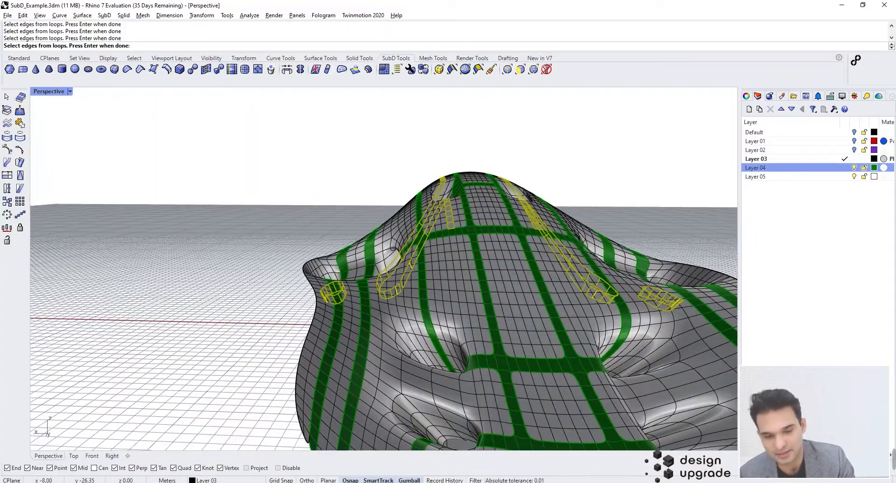
pyautogui.rightClick(586, 279)
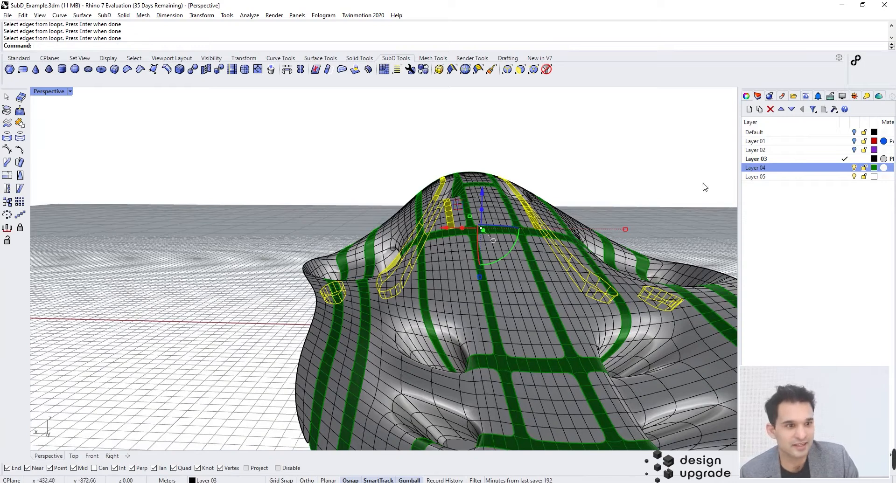
# Extract the selected face loops from the SubDs with ExtractSrf and move them to Layer 04
pyautogui.write('Ex')
pyautogui.press('Return')
pyautogui.rightClick(779, 174)
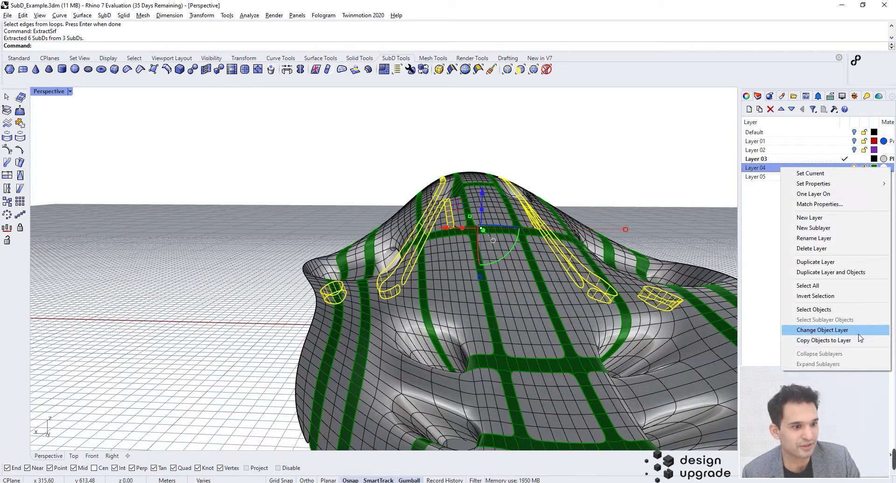
pyautogui.click(818, 329)
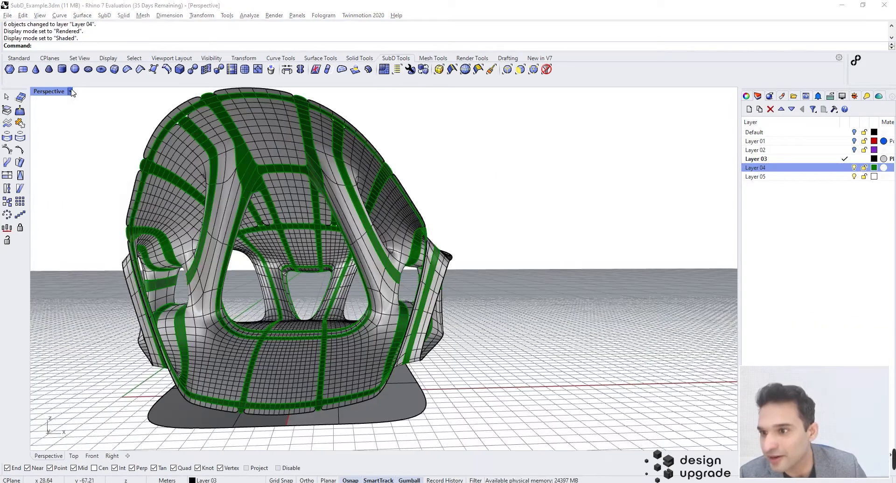
# Set the Perspective viewport to Rendered display and examine the strip pattern across the shell
pyautogui.click(70, 92)
pyautogui.click(65, 145)
pyautogui.moveTo(323, 196); pyautogui.dragTo(596, 277, button='right')
pyautogui.scroll(6, 180, 241)
pyautogui.scroll(-6, 373, 217)
pyautogui.moveTo(373, 217); pyautogui.dragTo(437, 254, button='right')
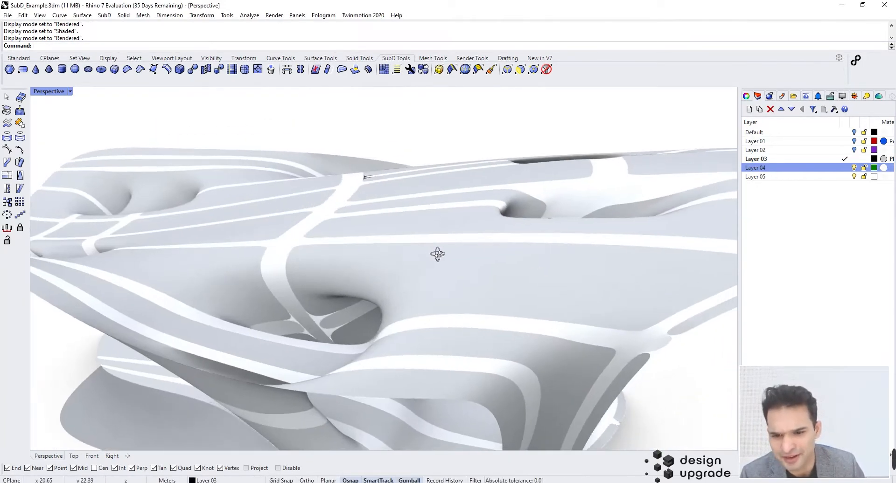
# Set the Perspective viewport back to Shaded display, with the strip junction inside the column opening in view
pyautogui.scroll(5, 320, 350)
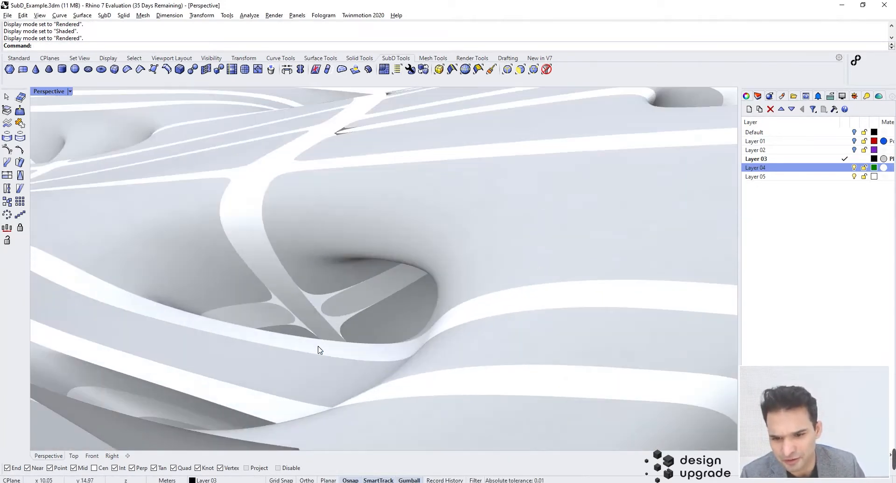
pyautogui.click(70, 92)
pyautogui.click(65, 136)
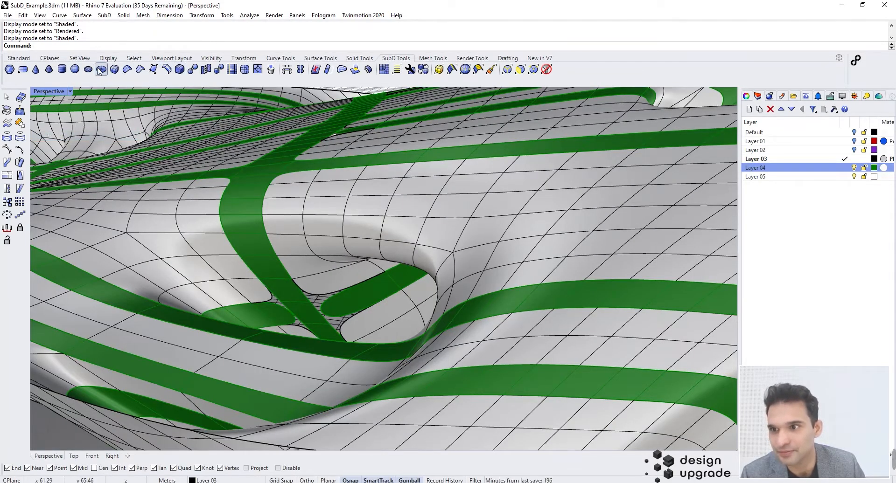
# Stitch the end of the diagonal strip inside the column opening to the strip that crosses it
pyautogui.click(206, 69)
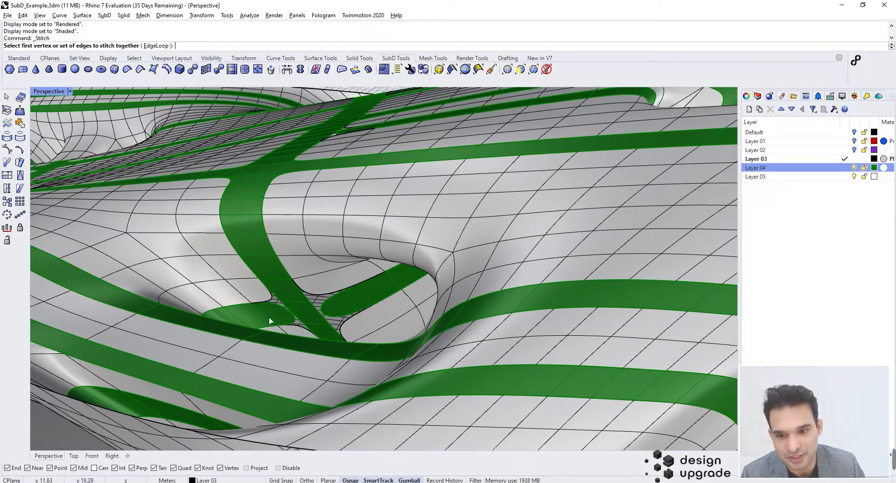
pyautogui.scroll(5, 289, 318)
pyautogui.click(344, 309)
pyautogui.press('Return')
pyautogui.click(334, 306)
pyautogui.press('Return')
pyautogui.press('Return')
pyautogui.press('Return')
# Stitch the rounded strip on the other side of the same junction to the crossing strip
pyautogui.click(289, 312)
pyautogui.press('Return')
pyautogui.press('Return')
pyautogui.press('Return')
pyautogui.press('Return')
pyautogui.click(287, 311)
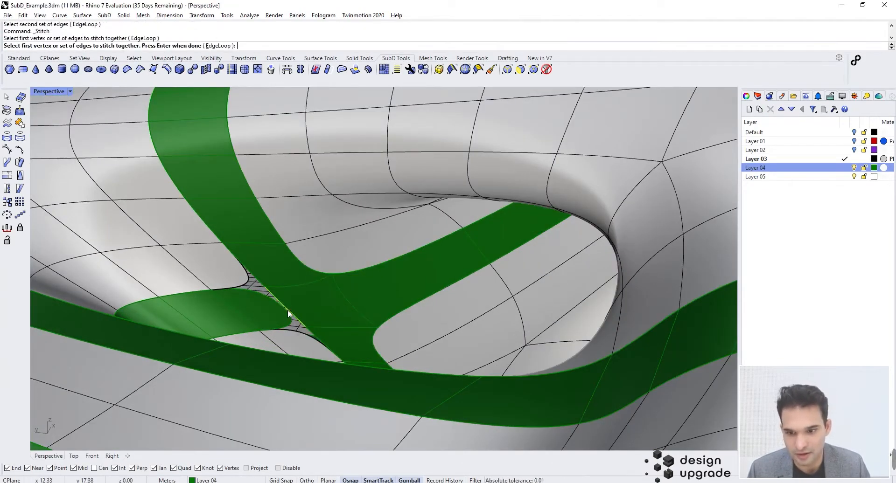
pyautogui.press('Return')
pyautogui.click(280, 306)
pyautogui.press('Return')
pyautogui.press('Return')
# Stitch the remaining edges of the rounded strip end at the junction, working from the opposite viewing side
pyautogui.scroll(-10, 289, 312)
pyautogui.scroll(10, 474, 330)
pyautogui.click(474, 333)
pyautogui.click(490, 342)
pyautogui.click(531, 330)
pyautogui.scroll(5, 530, 329)
pyautogui.click(469, 334)
pyautogui.press('Return')
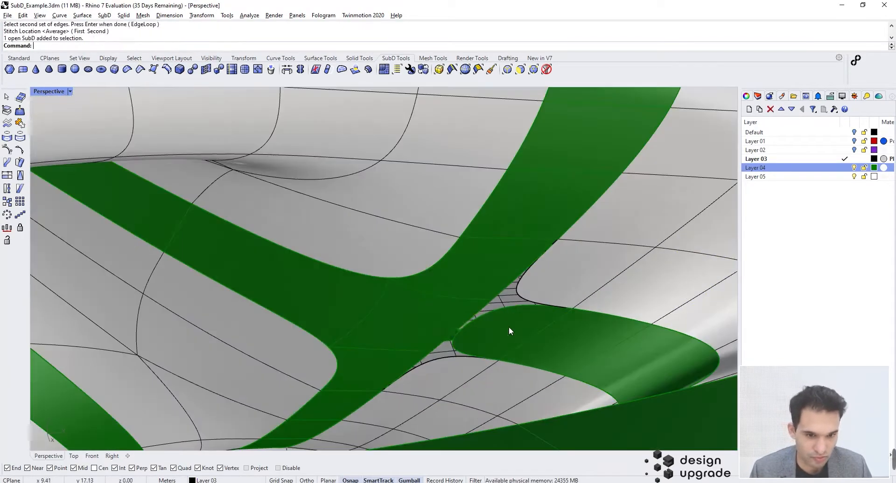
pyautogui.press('Return')
# Stitch the next open strip edges where the lengthwise strips meet the wide cross strip
pyautogui.scroll(-10, 469, 334)
pyautogui.click(385, 303)
pyautogui.click(373, 307)
pyautogui.press('Return')
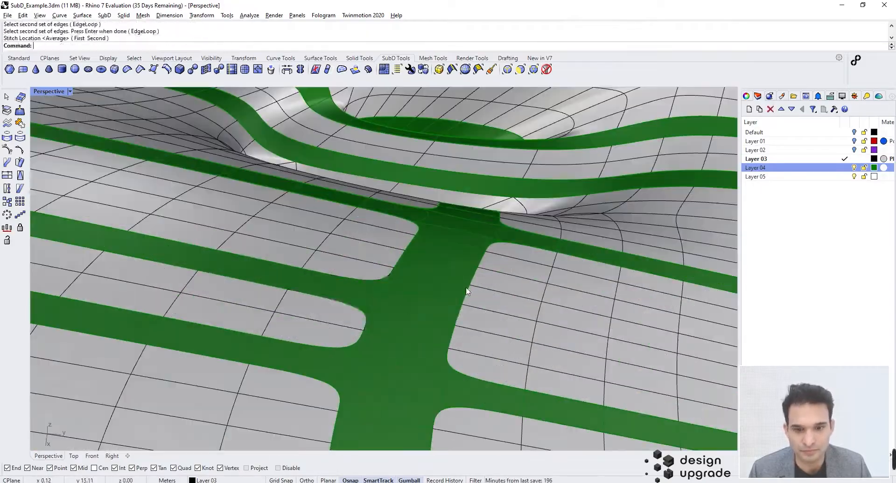
pyautogui.press('Return')
pyautogui.scroll(-10, 419, 329)
pyautogui.press('Return')
pyautogui.scroll(10, 403, 287)
# Stitch the last separated strip edges together to complete the continuous green pattern
pyautogui.click(403, 287)
pyautogui.press('Return')
pyautogui.click(291, 304)
pyautogui.press('Return')
pyautogui.press('Return')
pyautogui.click(344, 301)
pyautogui.press('Return')
pyautogui.click(331, 304)
pyautogui.press('Return')
# Return the Perspective viewport to Rendered display and review the stitched strips from several sides of the shell
pyautogui.scroll(-10, 331, 302)
pyautogui.click(391, 205)
pyautogui.moveTo(391, 252); pyautogui.dragTo(358, 168, button='right')
pyautogui.scroll(-10, 371, 202)
pyautogui.scroll(4, 358, 168)
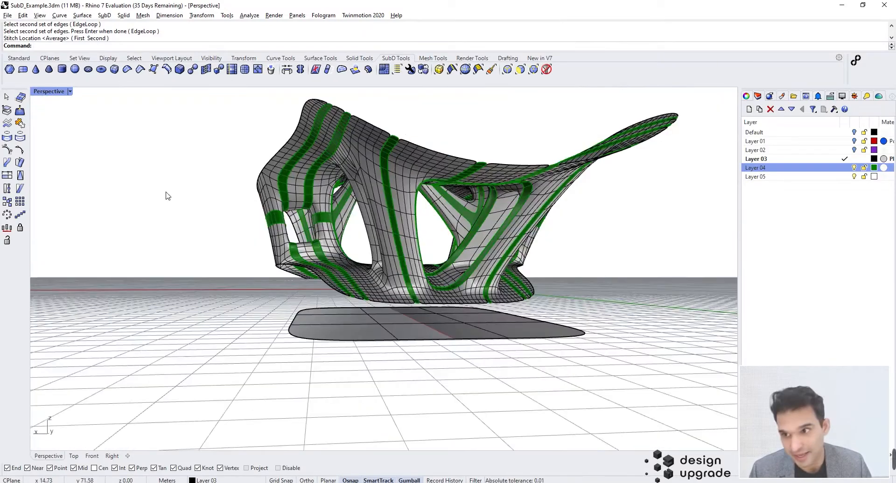
pyautogui.click(71, 94)
pyautogui.click(56, 148)
pyautogui.moveTo(348, 200)
pyautogui.mouseDown(button='right')
pyautogui.moveTo(482, 199)
pyautogui.moveTo(399, 203)
pyautogui.moveTo(380, 286)
pyautogui.moveTo(445, 273)
pyautogui.moveTo(280, 210)
pyautogui.moveTo(281, 190)
pyautogui.moveTo(351, 199)
pyautogui.mouseUp(button='right')
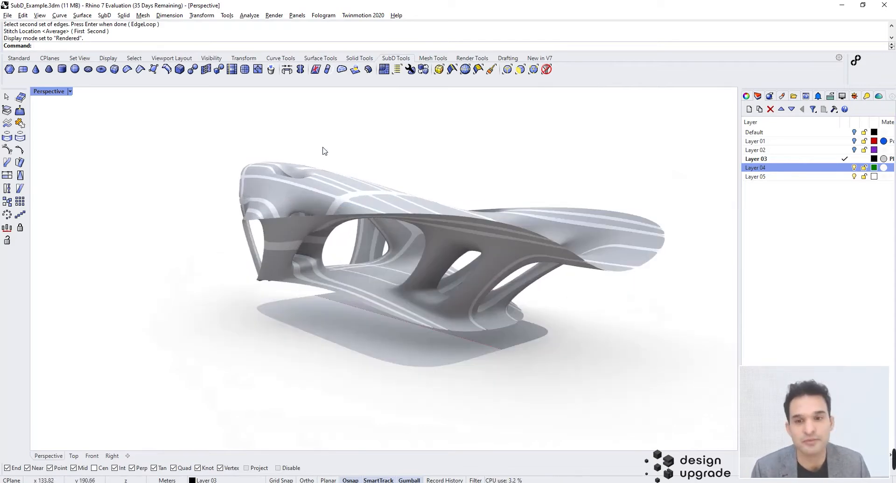
pyautogui.moveTo(330, 147); pyautogui.dragTo(464, 158, button='right')
pyautogui.moveTo(169, 161); pyautogui.dragTo(176, 183, button='right')
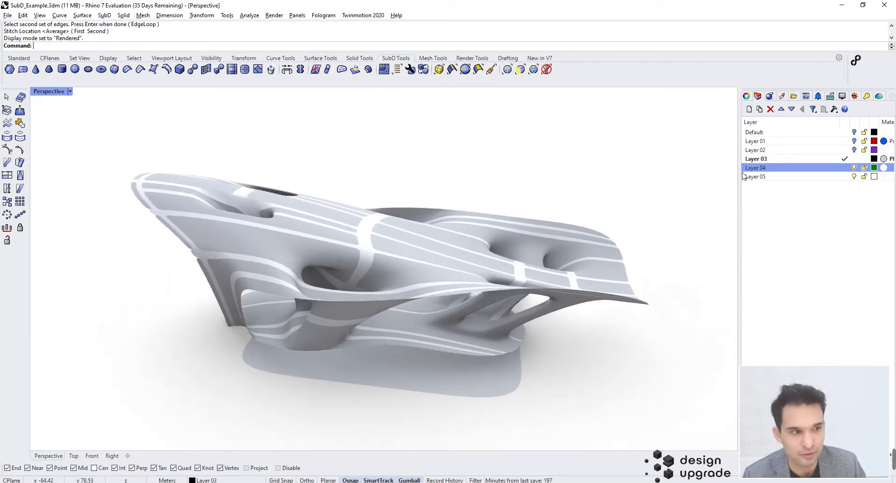
pyautogui.moveTo(388, 328); pyautogui.dragTo(269, 224, button='right')
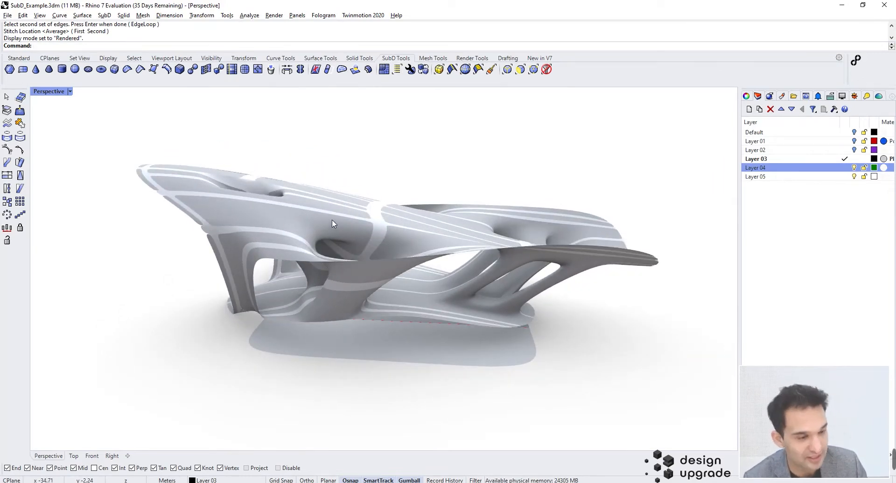
# Select all objects on Layer 03 and remove the flat ground SubD from the selection
pyautogui.rightClick(789, 162)
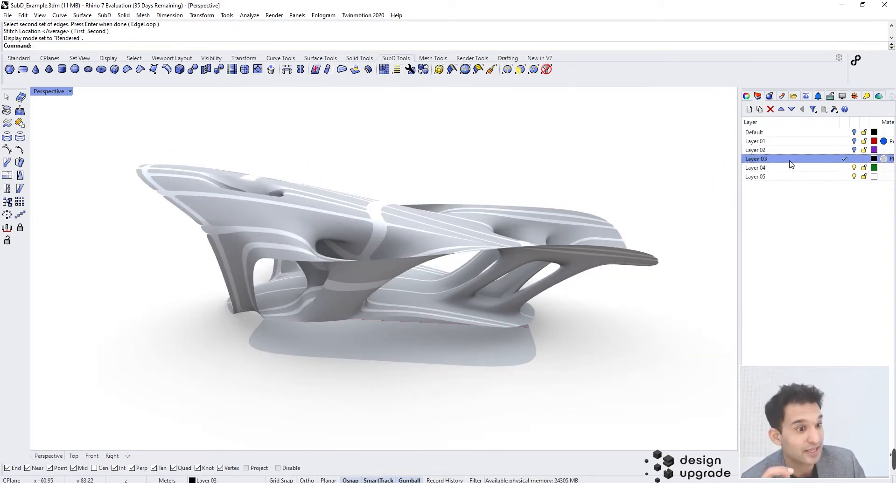
pyautogui.click(822, 290)
pyautogui.rightClick(758, 161)
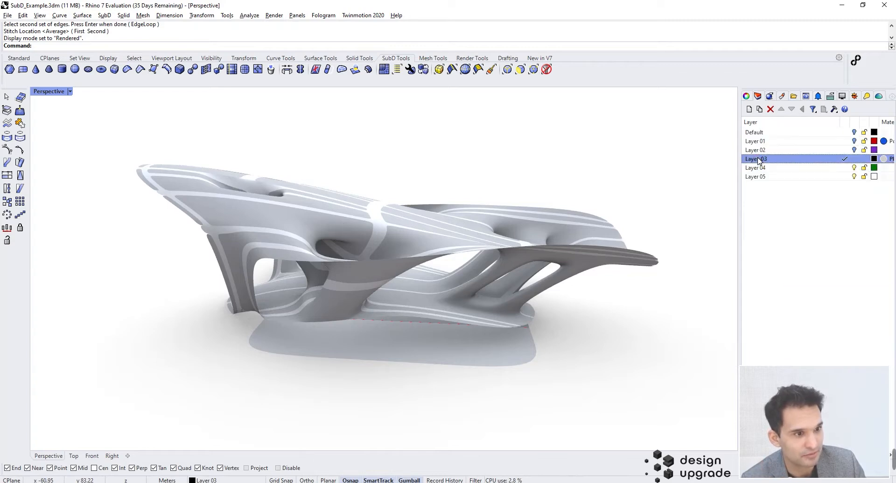
pyautogui.click(802, 301)
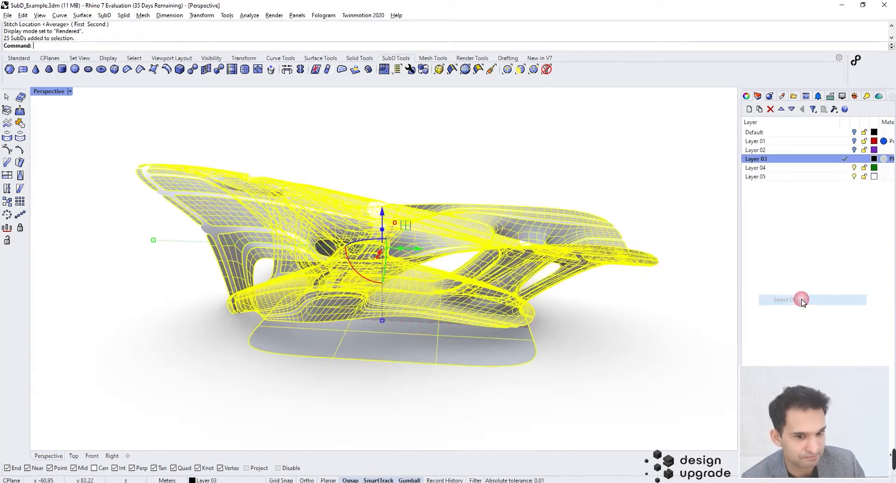
pyautogui.keyDown('ctrl'); pyautogui.click(404, 351); pyautogui.keyUp('ctrl')
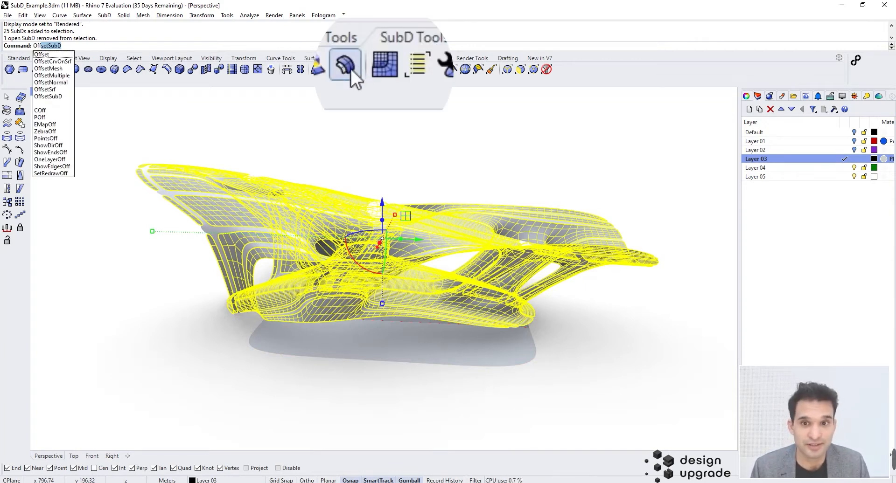
# Offset the selected panel SubDs by 0.15 as solids on both sides, deleting the input objects
pyautogui.click(365, 69)
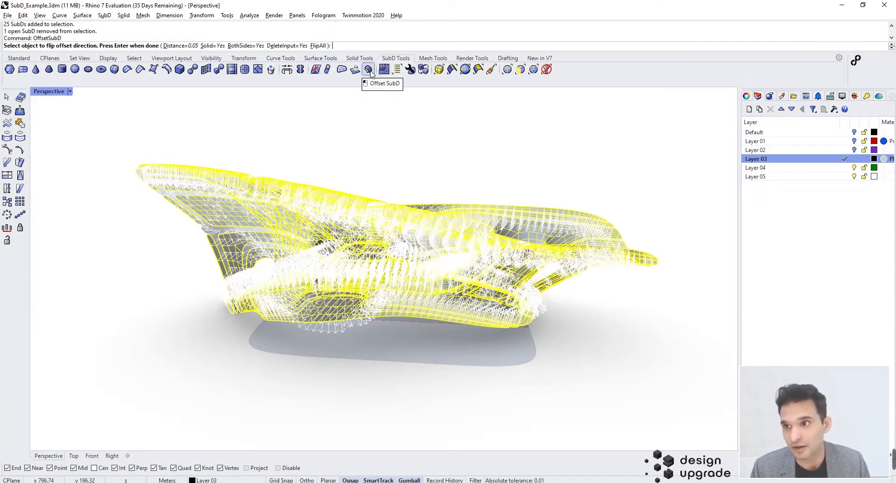
pyautogui.click(181, 46)
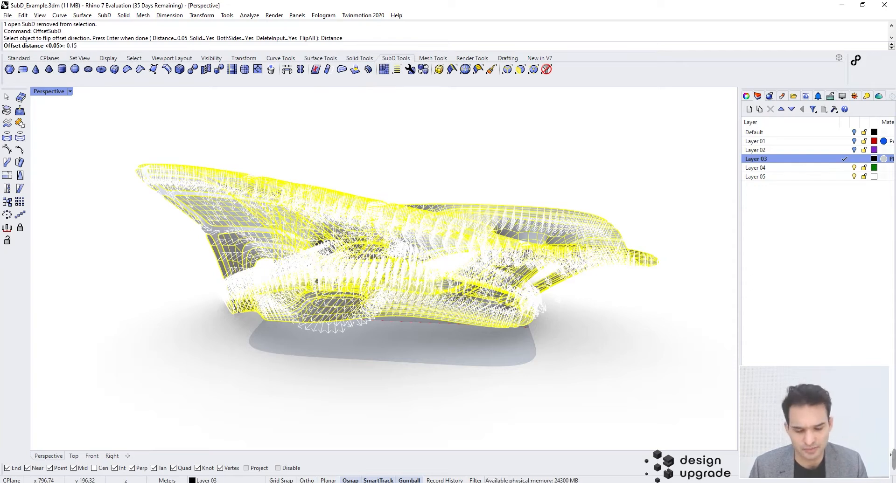
pyautogui.press('Return')
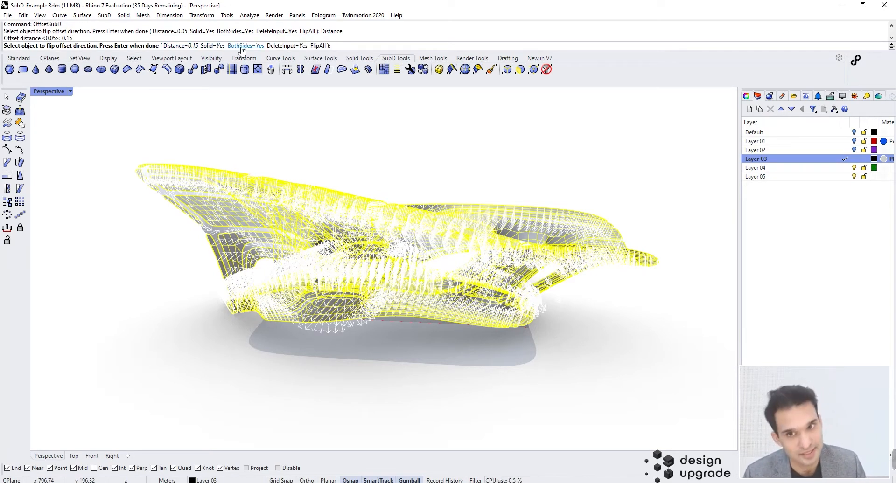
pyautogui.press('Return')
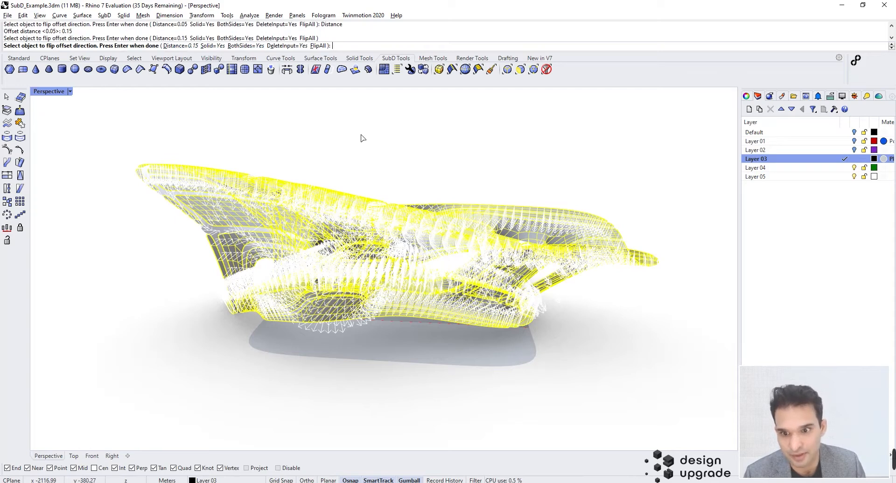
pyautogui.press('Return')
# Examine the thickened panels and the gaps along the strips around the shell
pyautogui.moveTo(382, 141); pyautogui.dragTo(326, 147, button='right')
pyautogui.scroll(-7, 414, 144)
pyautogui.scroll(3, 411, 174)
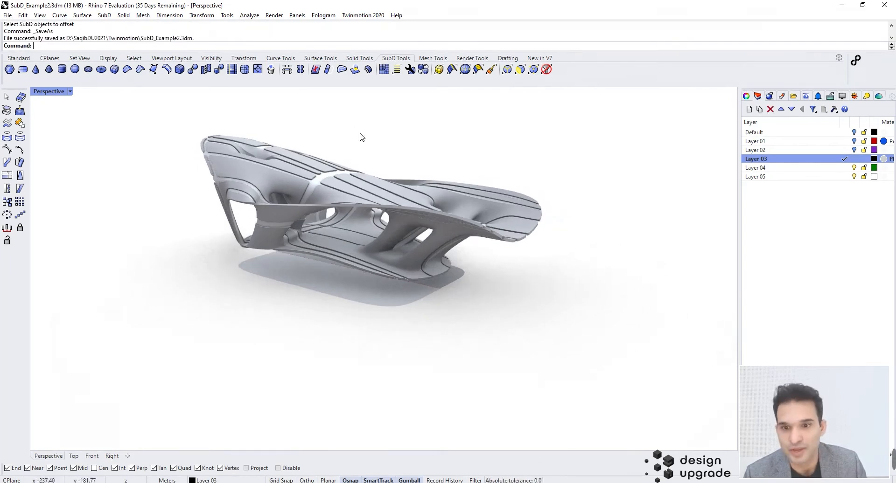
pyautogui.scroll(5, 300, 200)
pyautogui.moveTo(300, 200); pyautogui.dragTo(337, 165, button='right')
pyautogui.scroll(-8, 313, 188)
pyautogui.scroll(6, 337, 166)
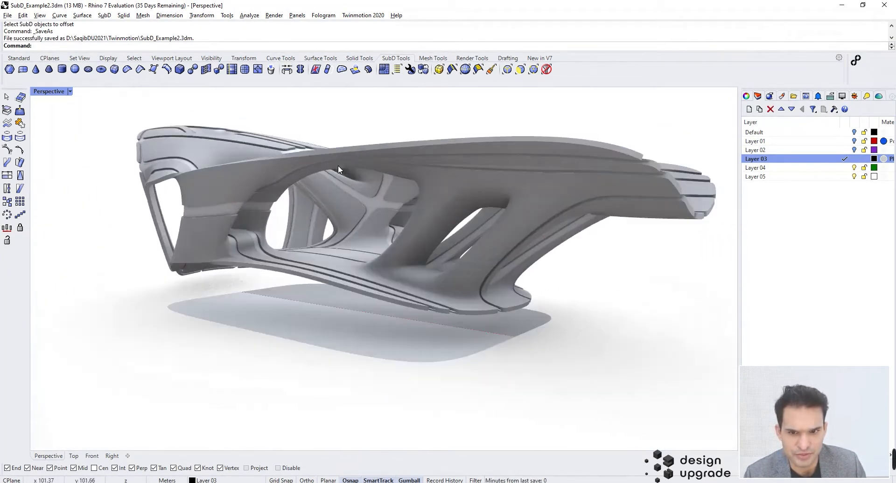
# Rename Layer 03 as Solids and Layer 04 as Stripes, making Stripes the current layer
pyautogui.rightClick(807, 168)
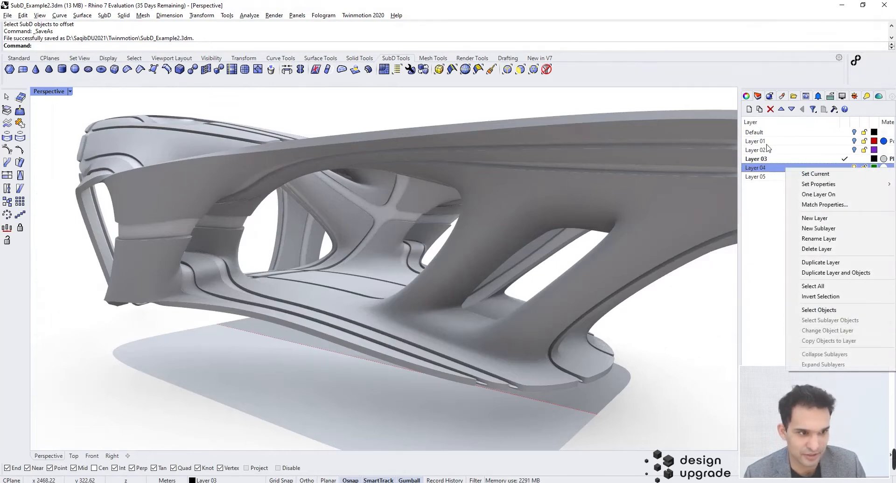
pyautogui.click(766, 160)
pyautogui.click(765, 160)
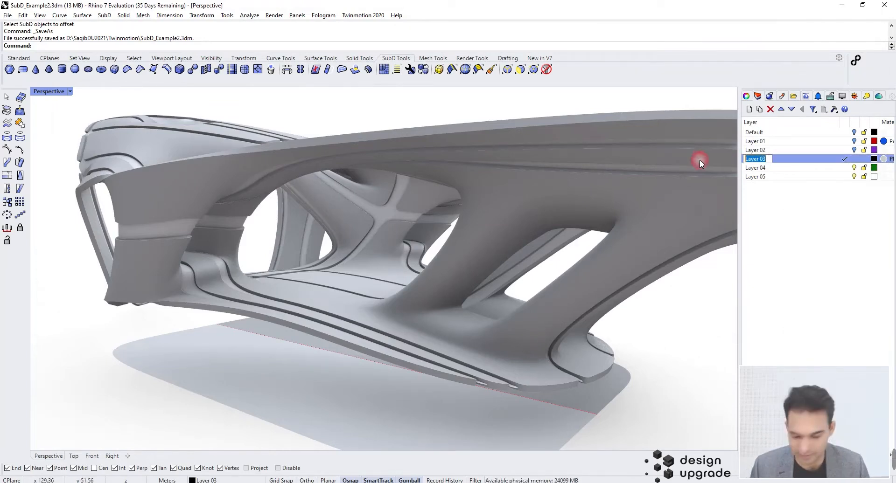
pyautogui.write('Solids')
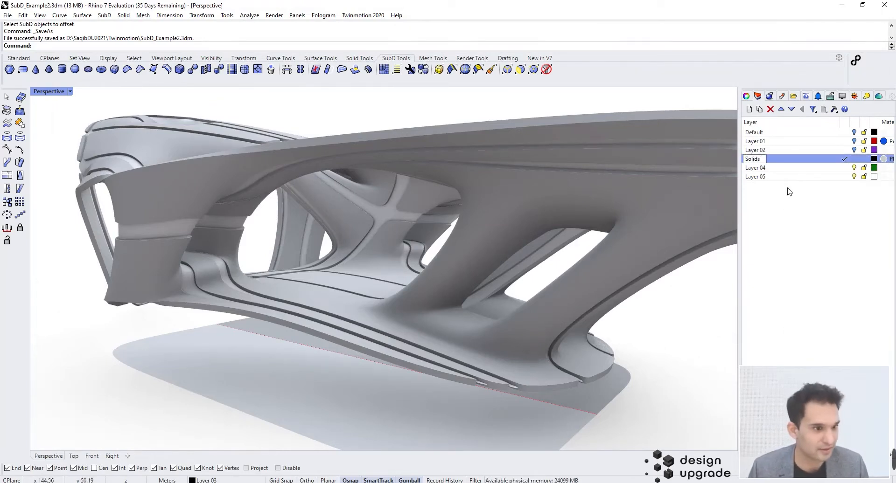
pyautogui.doubleClick(767, 168)
pyautogui.write('Stripes')
pyautogui.press('Return')
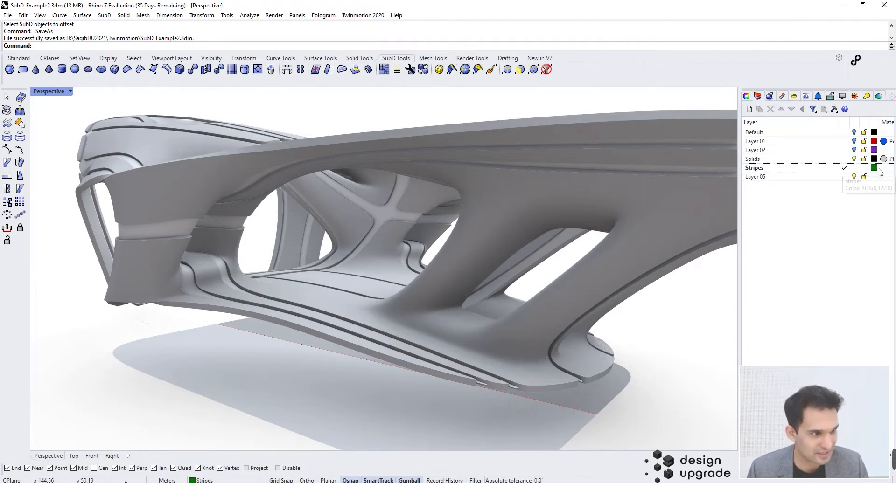
# Select all the strip SubDs on the Stripes layer
pyautogui.rightClick(876, 169)
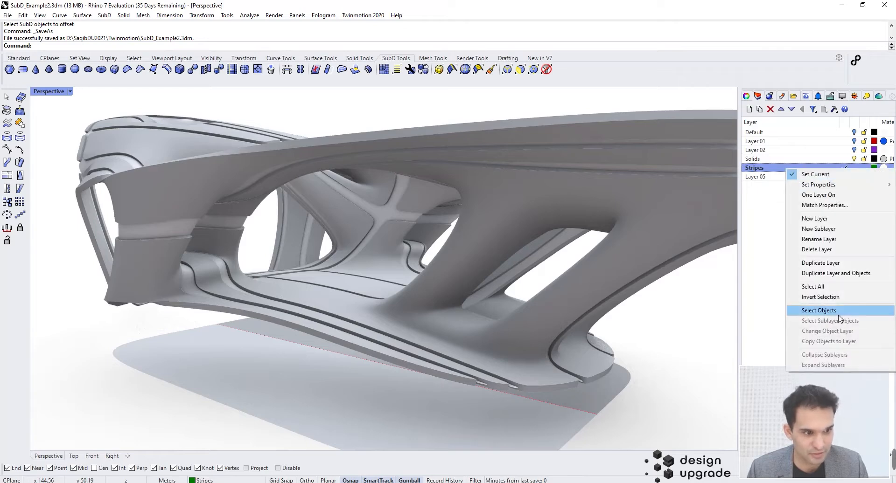
pyautogui.click(837, 313)
pyautogui.scroll(-6, 373, 196)
pyautogui.moveTo(345, 191); pyautogui.dragTo(282, 304, button='right')
pyautogui.scroll(9, 310, 223)
pyautogui.moveTo(309, 223); pyautogui.dragTo(327, 250, button='right')
pyautogui.scroll(-9, 377, 270)
pyautogui.moveTo(378, 272); pyautogui.dragTo(418, 214, button='right')
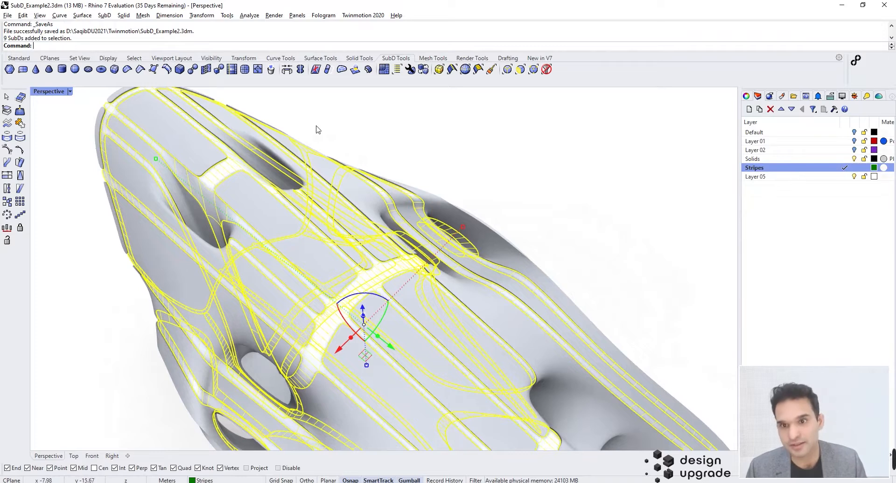
# Offset the selected stripes by 0.025 as solids on both sides, deleting the input objects
pyautogui.click(371, 70)
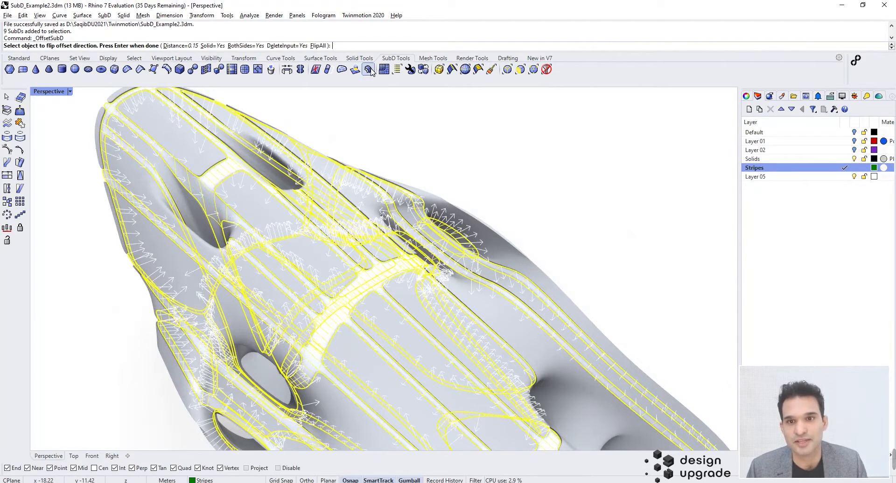
pyautogui.click(180, 46)
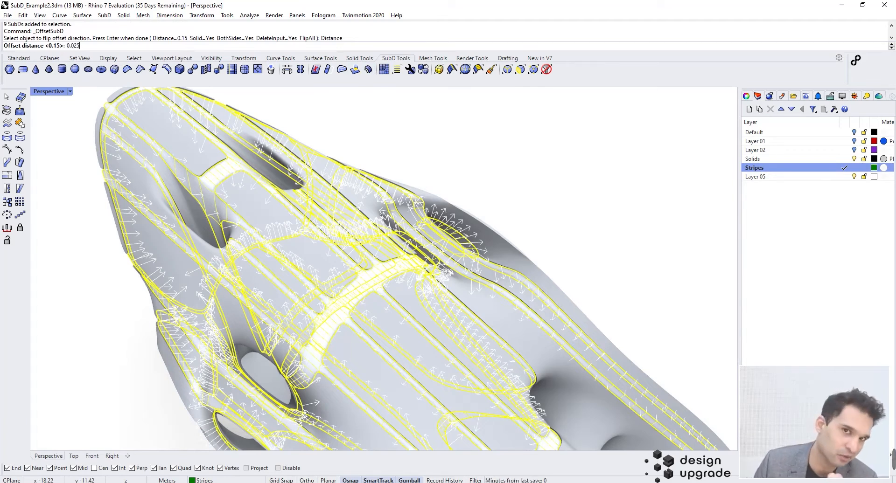
pyautogui.write('0.025')
pyautogui.press('Return')
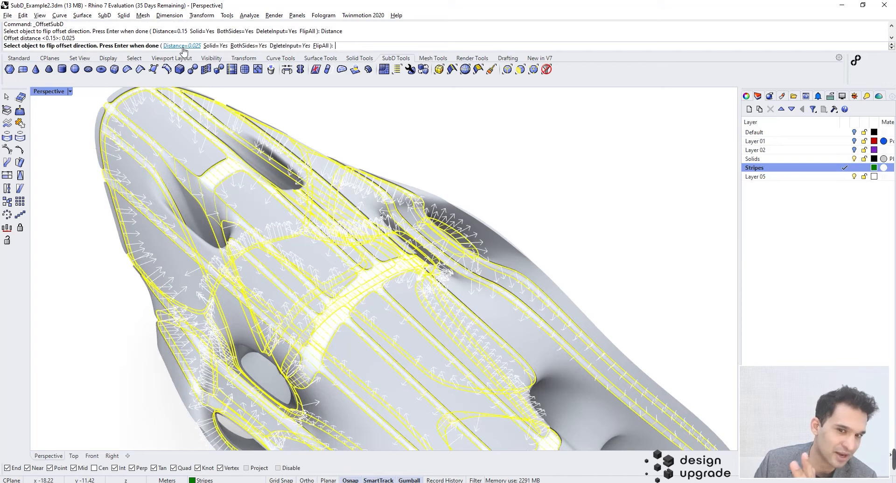
pyautogui.press('Return')
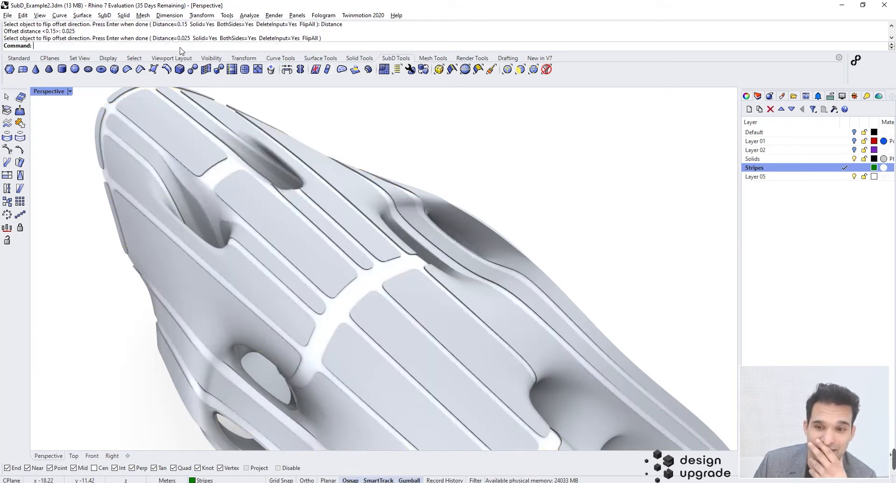
# Examine the recessed stripes between the thicker panels across the roof, columns and base of the rendered shell
pyautogui.click(70, 92)
pyautogui.click(262, 182)
pyautogui.moveTo(262, 183); pyautogui.dragTo(440, 160, button='right')
pyautogui.scroll(5, 509, 196)
pyautogui.scroll(-10, 458, 214)
pyautogui.moveTo(459, 213); pyautogui.dragTo(583, 182, button='right')
pyautogui.scroll(-4, 583, 182)
pyautogui.scroll(5, 532, 154)
pyautogui.moveTo(532, 154); pyautogui.dragTo(482, 168, button='right')
pyautogui.scroll(4, 482, 168)
pyautogui.scroll(-6, 426, 245)
pyautogui.moveTo(424, 250); pyautogui.dragTo(371, 250, button='right')
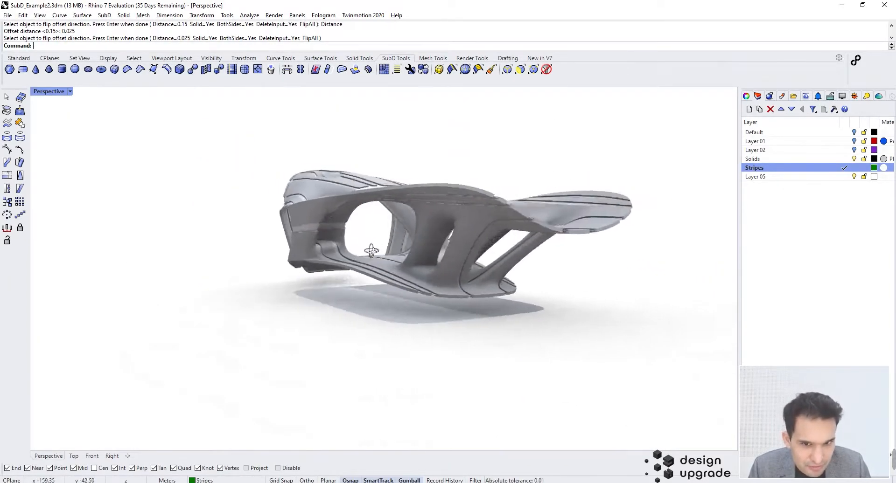
pyautogui.scroll(4, 439, 208)
pyautogui.moveTo(440, 207); pyautogui.dragTo(412, 195, button='right')
pyautogui.scroll(-6, 399, 196)
pyautogui.scroll(7, 344, 190)
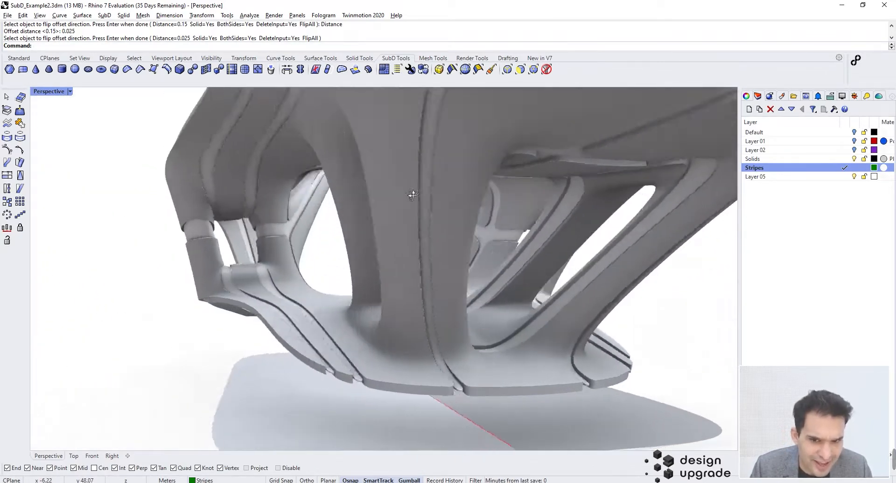
pyautogui.scroll(-8, 412, 195)
pyautogui.moveTo(233, 262); pyautogui.dragTo(407, 272, button='right')
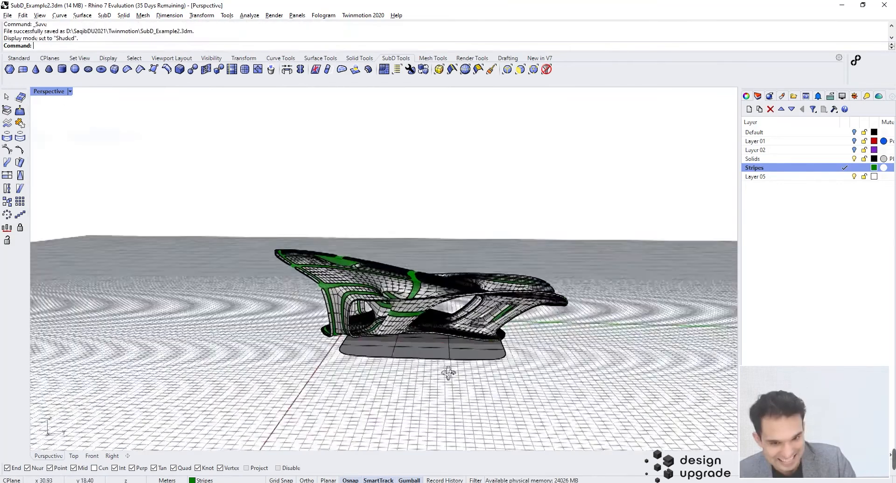
# Inspect the thickened panels and green stripes in Shaded display from the open end of the shell
pyautogui.scroll(4, 447, 368)
pyautogui.scroll(3, 416, 350)
pyautogui.moveTo(441, 350)
pyautogui.mouseDown(button='right')
pyautogui.moveTo(417, 350)
pyautogui.moveTo(473, 345)
pyautogui.moveTo(436, 337)
pyautogui.mouseUp(button='right')
pyautogui.scroll(-5, 415, 343)
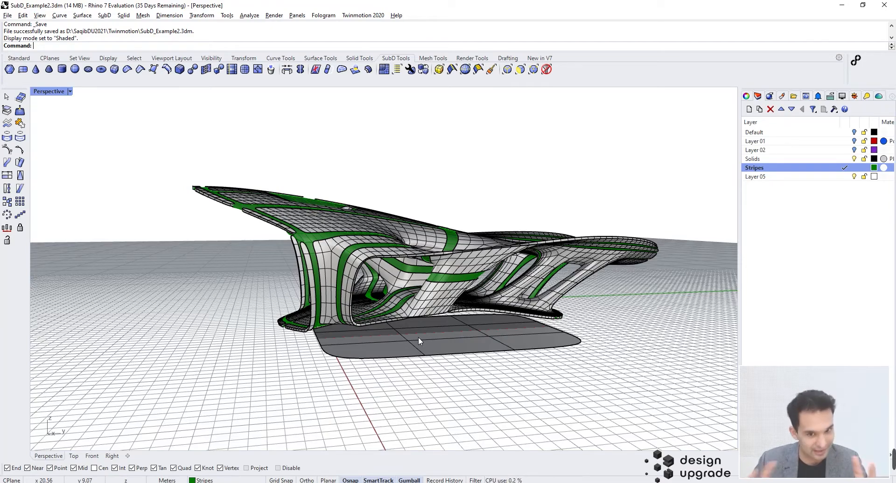
pyautogui.scroll(-3, 386, 330)
pyautogui.scroll(5, 369, 337)
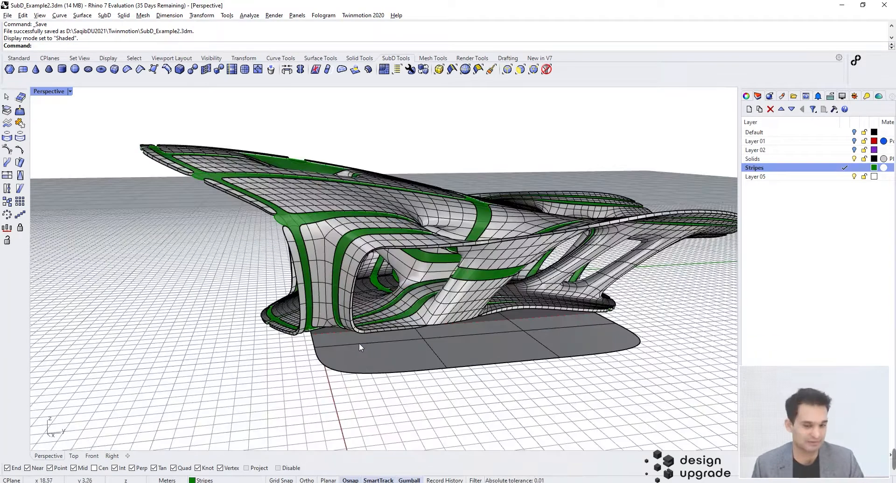
# Try to pull the ground SubD's end face far beyond the shell's open end and lower it, and undo the move
pyautogui.click(352, 342)
pyautogui.click(383, 403)
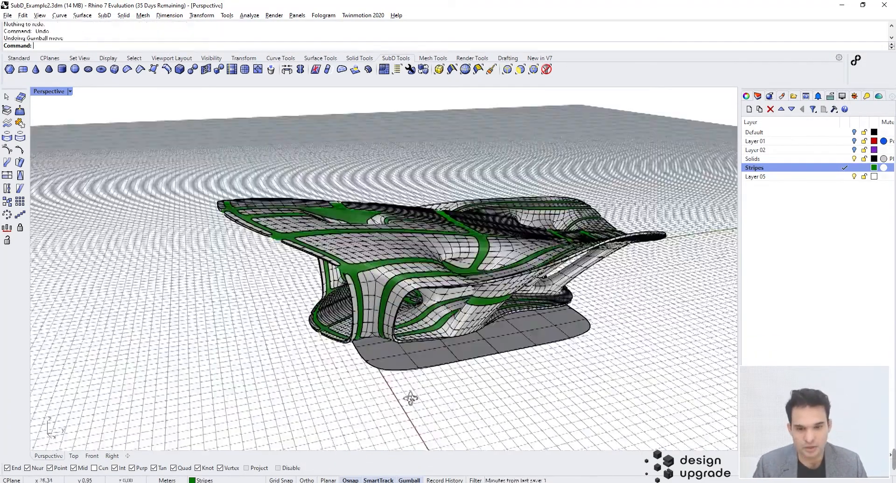
pyautogui.moveTo(411, 396); pyautogui.dragTo(366, 404, button='right')
pyautogui.scroll(3, 366, 406)
pyautogui.scroll(5, 371, 354)
pyautogui.keyDown('ctrl'); pyautogui.keyDown('shift'); pyautogui.click(385, 277); pyautogui.keyUp('shift'); pyautogui.keyUp('ctrl')
pyautogui.moveTo(416, 276); pyautogui.dragTo(149, 317)
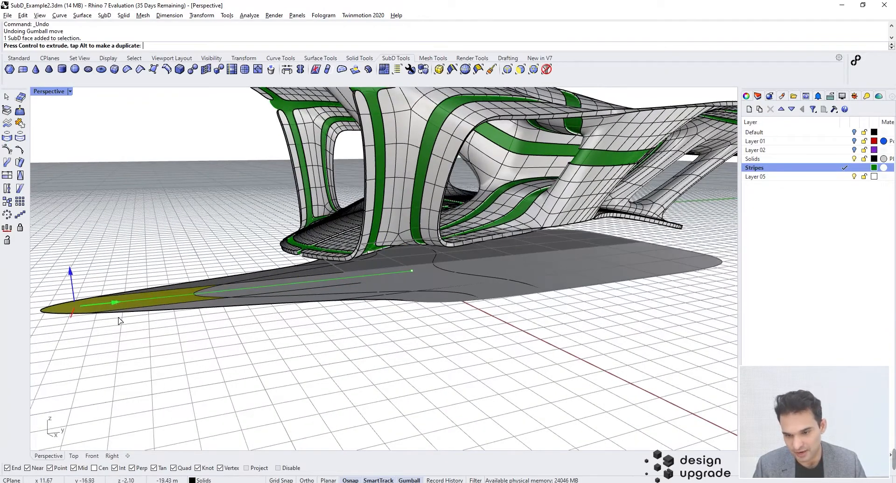
pyautogui.scroll(-5, 368, 334)
pyautogui.scroll(2, 367, 333)
pyautogui.moveTo(153, 276); pyautogui.dragTo(160, 314)
pyautogui.moveTo(301, 362); pyautogui.dragTo(360, 373, button='right')
pyautogui.click(350, 337)
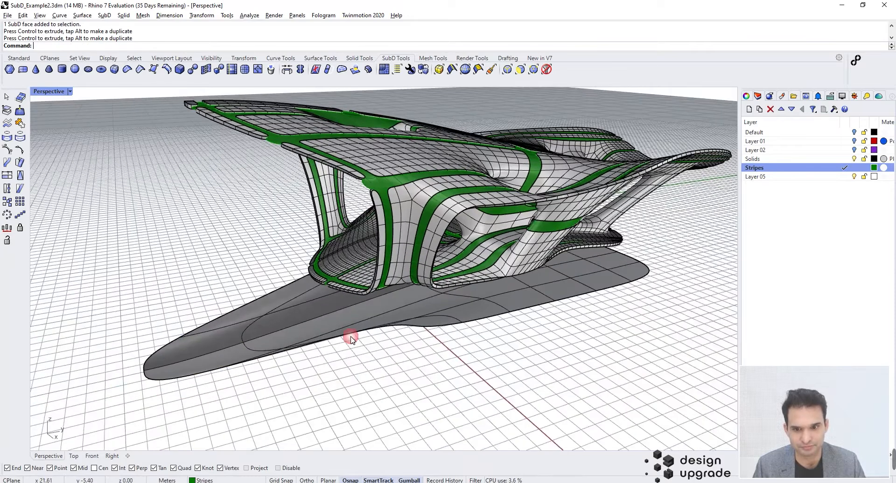
pyautogui.hotkey('ctrl', 'z')
# Pull the ground SubD's end face outward past the shell's open end and raise it slightly
pyautogui.scroll(3, 477, 363)
pyautogui.keyDown('ctrl'); pyautogui.keyDown('shift'); pyautogui.click(460, 266); pyautogui.keyUp('shift'); pyautogui.keyUp('ctrl')
pyautogui.moveTo(486, 257); pyautogui.dragTo(258, 218)
pyautogui.moveTo(187, 276); pyautogui.dragTo(438, 190, button='right')
pyautogui.moveTo(438, 191); pyautogui.dragTo(435, 168)
# Pull the ground's side face near the open end outward along the X axis in two moves
pyautogui.moveTo(584, 362); pyautogui.dragTo(455, 379, button='right')
pyautogui.scroll(-3, 462, 349)
pyautogui.keyDown('ctrl'); pyautogui.keyDown('shift'); pyautogui.click(396, 369); pyautogui.keyUp('shift'); pyautogui.keyUp('ctrl')
pyautogui.moveTo(400, 388); pyautogui.dragTo(394, 406)
pyautogui.scroll(-6, 397, 360)
pyautogui.moveTo(394, 406); pyautogui.dragTo(327, 362, button='right')
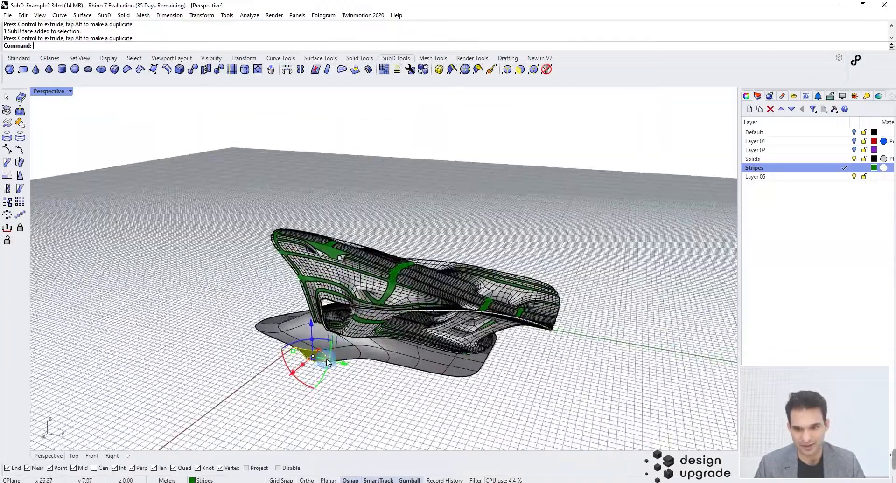
pyautogui.moveTo(295, 371); pyautogui.dragTo(275, 387)
pyautogui.moveTo(264, 406); pyautogui.dragTo(504, 350, button='right')
pyautogui.click(420, 349)
# Stretch the ground outward past the shell's far end by moving its end face along the Y axis
pyautogui.scroll(5, 471, 327)
pyautogui.moveTo(470, 326); pyautogui.dragTo(438, 351, button='right')
pyautogui.keyDown('ctrl'); pyautogui.keyDown('shift'); pyautogui.click(411, 356); pyautogui.keyUp('shift'); pyautogui.keyUp('ctrl')
pyautogui.moveTo(411, 355); pyautogui.dragTo(530, 404)
pyautogui.scroll(4, 463, 397)
pyautogui.moveTo(464, 398); pyautogui.dragTo(415, 347, button='right')
# Try to shift the side face beneath the shell together with the far end face, and undo the move
pyautogui.scroll(4, 368, 347)
pyautogui.keyDown('ctrl'); pyautogui.keyDown('shift'); pyautogui.click(334, 337); pyautogui.keyUp('shift'); pyautogui.keyUp('ctrl')
pyautogui.moveTo(335, 339); pyautogui.dragTo(481, 341, button='right')
pyautogui.moveTo(483, 344); pyautogui.dragTo(517, 347)
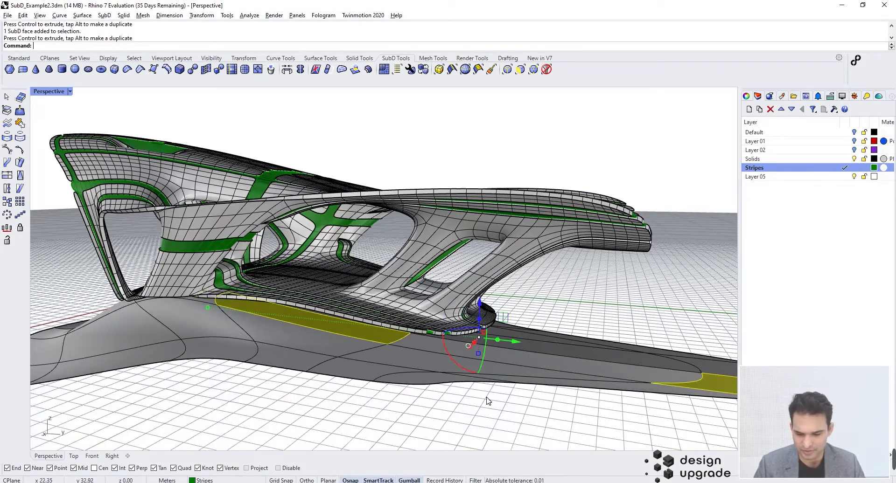
pyautogui.hotkey('ctrl', 'z')
# Shift the ground face beneath the shell toward the far end and raise it up to the shell's base
pyautogui.keyDown('ctrl'); pyautogui.keyDown('shift'); pyautogui.click(351, 333); pyautogui.keyUp('shift'); pyautogui.keyUp('ctrl')
pyautogui.moveTo(295, 314); pyautogui.dragTo(480, 328)
pyautogui.moveTo(455, 348); pyautogui.dragTo(562, 325, button='right')
pyautogui.moveTo(479, 272); pyautogui.dragTo(480, 260)
pyautogui.scroll(5, 611, 315)
pyautogui.moveTo(569, 302); pyautogui.dragTo(524, 297, button='right')
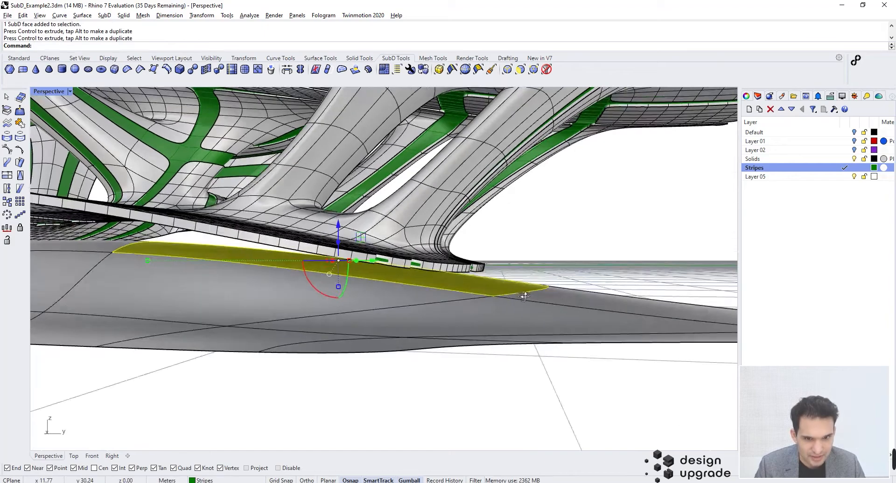
pyautogui.moveTo(340, 231); pyautogui.dragTo(339, 222)
pyautogui.click(617, 256)
# Pull the ground's side corner face near the shell's far end outward
pyautogui.scroll(-6, 611, 271)
pyautogui.moveTo(588, 294); pyautogui.dragTo(507, 320, button='right')
pyautogui.scroll(-5, 329, 332)
pyautogui.scroll(6, 330, 332)
pyautogui.moveTo(329, 333); pyautogui.dragTo(337, 353, button='right')
pyautogui.scroll(3, 337, 353)
pyautogui.scroll(-4, 336, 353)
pyautogui.moveTo(456, 368); pyautogui.dragTo(436, 362, button='right')
pyautogui.scroll(4, 435, 362)
pyautogui.keyDown('ctrl'); pyautogui.keyDown('shift'); pyautogui.click(443, 351); pyautogui.keyUp('shift'); pyautogui.keyUp('ctrl')
pyautogui.moveTo(430, 380); pyautogui.dragTo(348, 379)
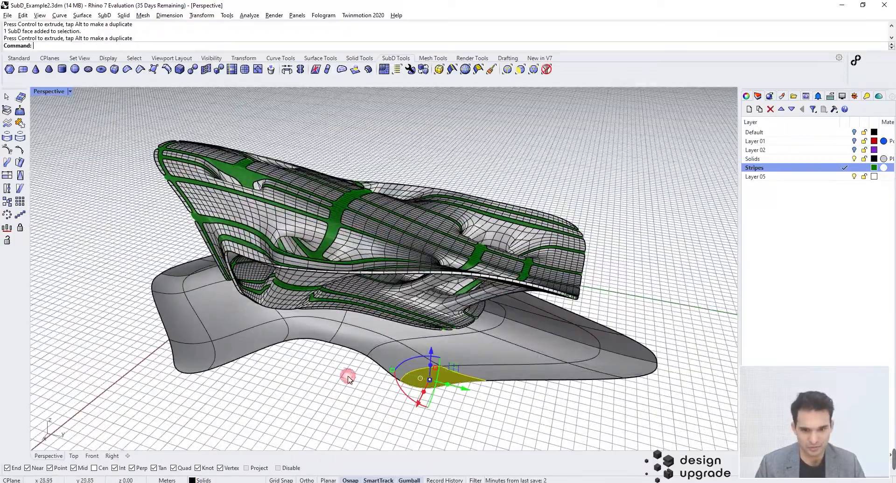
# Lower the outer side corner face of the ground near the shell's open end
pyautogui.moveTo(348, 342); pyautogui.dragTo(466, 365, button='right')
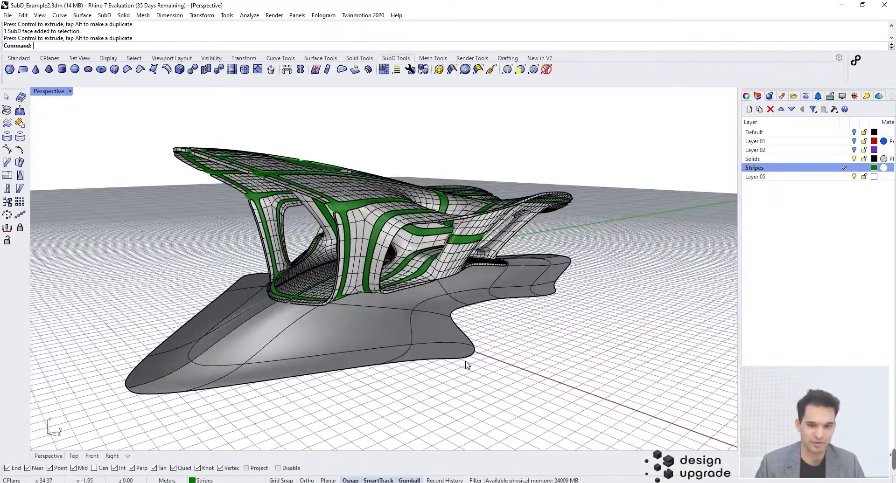
pyautogui.keyDown('ctrl'); pyautogui.keyDown('shift'); pyautogui.click(453, 355); pyautogui.keyUp('shift'); pyautogui.keyUp('ctrl')
pyautogui.moveTo(450, 321); pyautogui.dragTo(449, 346)
# Lower the outer side corner face of the ground near the shell's far end
pyautogui.moveTo(574, 406); pyautogui.dragTo(526, 390, button='right')
pyautogui.scroll(3, 487, 323)
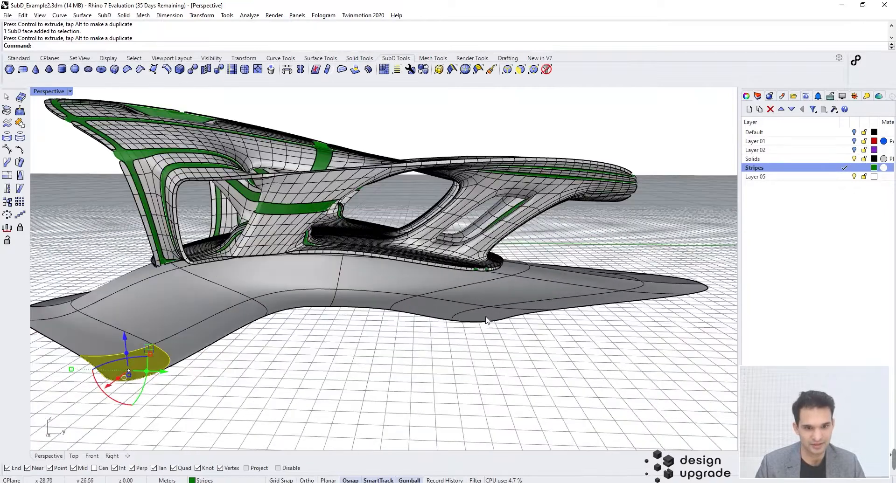
pyautogui.keyDown('ctrl'); pyautogui.keyDown('shift'); pyautogui.click(485, 313); pyautogui.keyUp('shift'); pyautogui.keyUp('ctrl')
pyautogui.click(505, 352)
pyautogui.click(494, 329)
pyautogui.keyDown('ctrl'); pyautogui.keyDown('shift'); pyautogui.click(488, 317); pyautogui.keyUp('shift'); pyautogui.keyUp('ctrl')
pyautogui.moveTo(488, 281); pyautogui.dragTo(487, 315)
pyautogui.click(526, 371)
pyautogui.moveTo(488, 379); pyautogui.dragTo(560, 380, button='right')
pyautogui.scroll(-5, 525, 370)
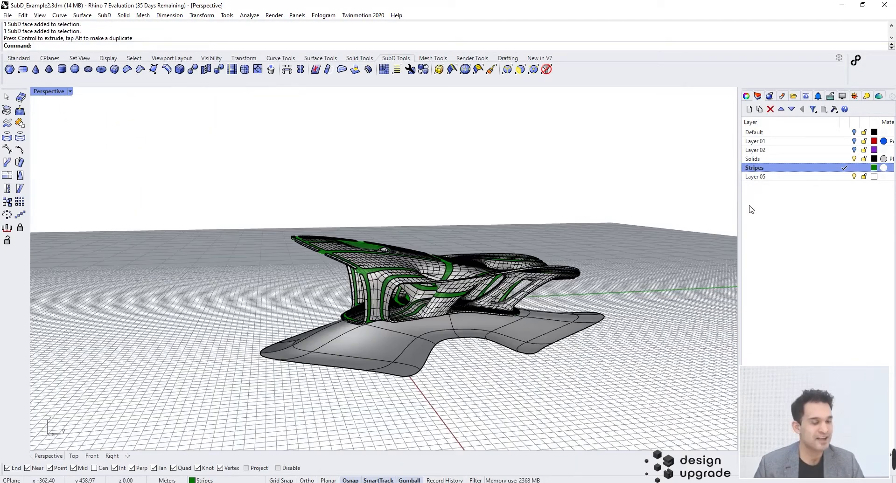
# Create a new layer named Ground
pyautogui.rightClick(754, 204)
pyautogui.click(760, 209)
pyautogui.click(770, 200)
pyautogui.click(768, 187)
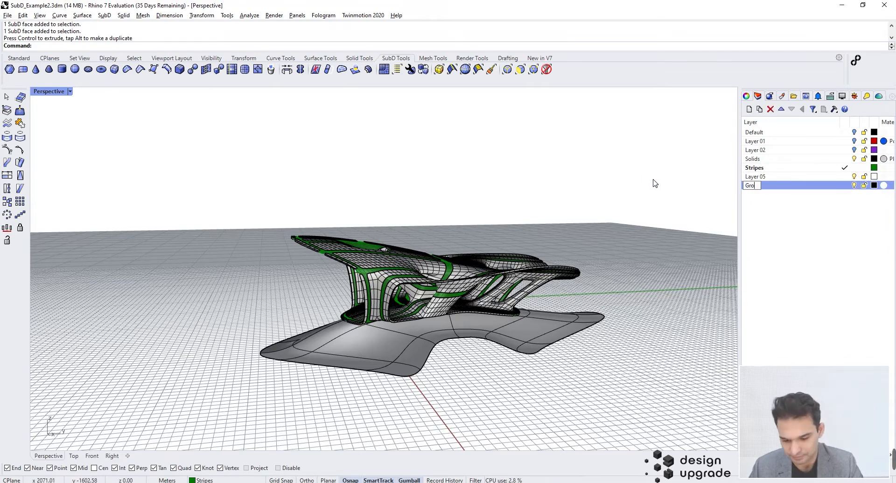
pyautogui.press('Return')
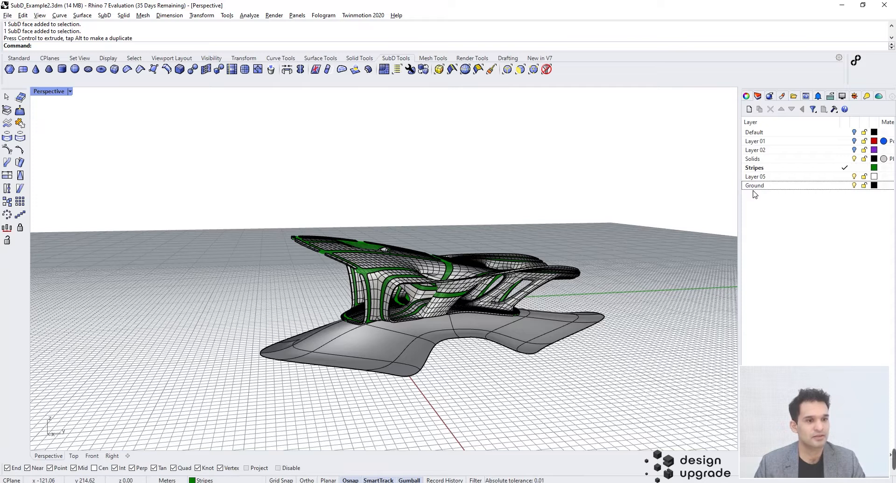
# Move the ground SubD to the Ground layer
pyautogui.click(365, 354)
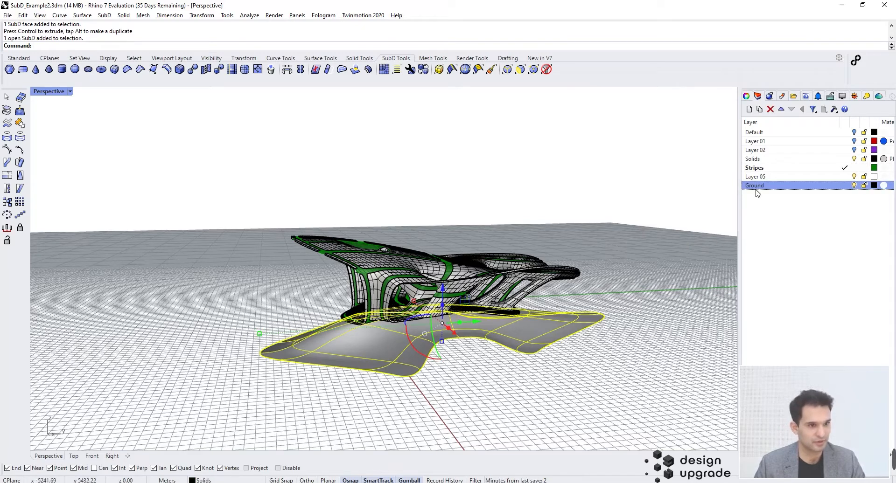
pyautogui.rightClick(756, 187)
pyautogui.click(812, 354)
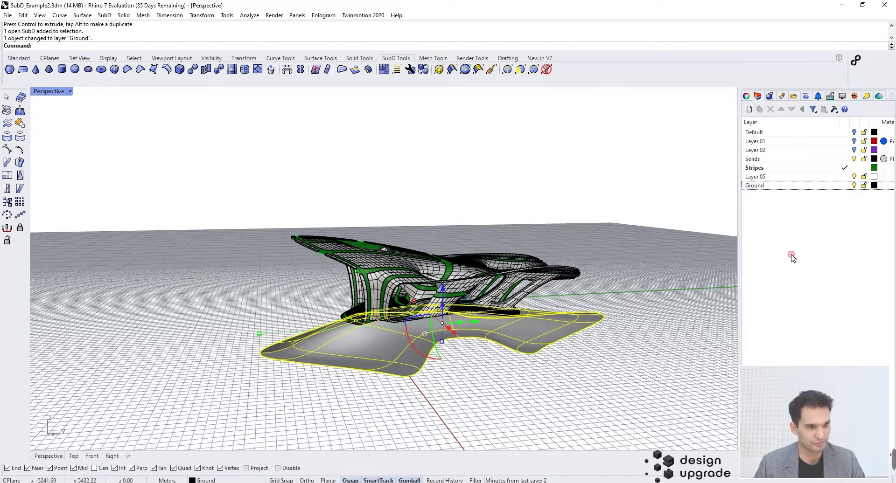
# Switch the Ground layer off and on to check its contents, and delete Layer 05
pyautogui.click(854, 185)
pyautogui.click(854, 185)
pyautogui.click(814, 185)
pyautogui.click(784, 180)
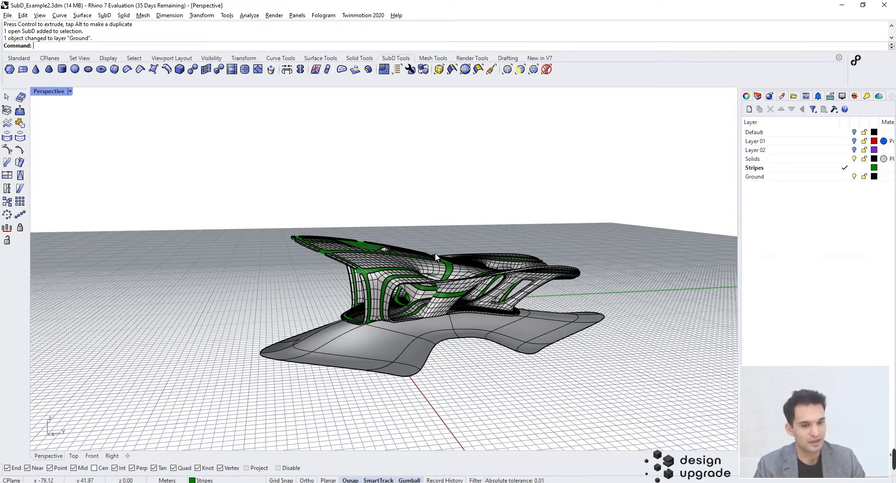
# Offset the ground SubD downward by 0.3 as a one-sided solid, deleting the input object
pyautogui.click(470, 337)
pyautogui.moveTo(448, 380); pyautogui.dragTo(419, 383, button='right')
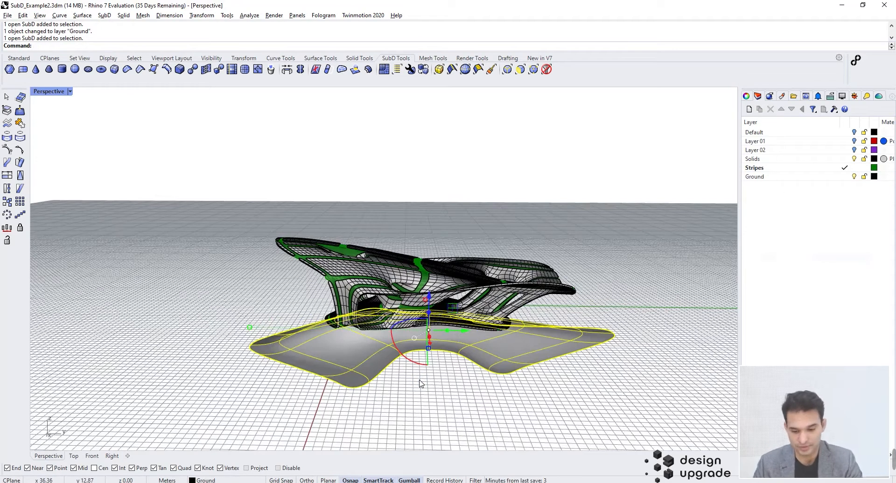
pyautogui.write('OffsetSubD')
pyautogui.press('Return')
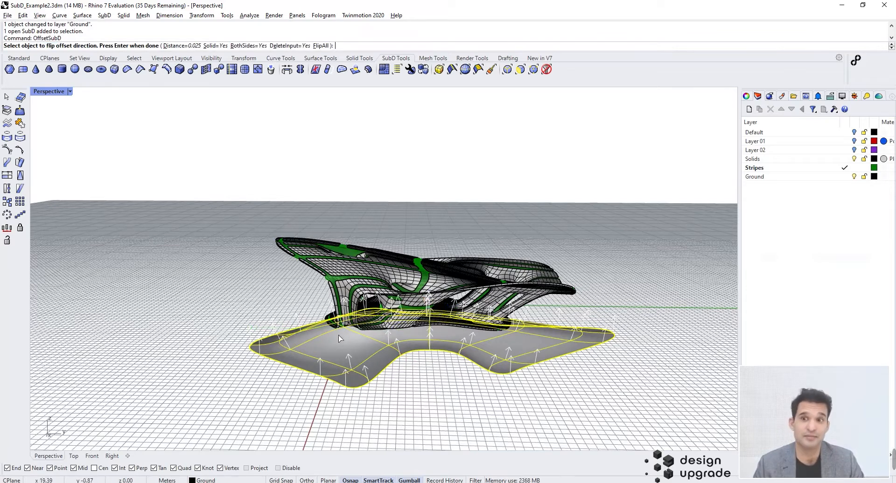
pyautogui.click(241, 47)
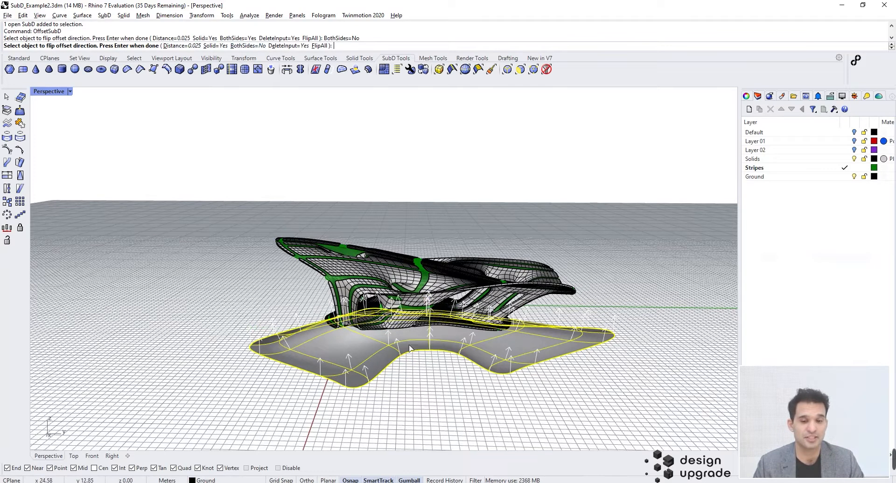
pyautogui.click(382, 351)
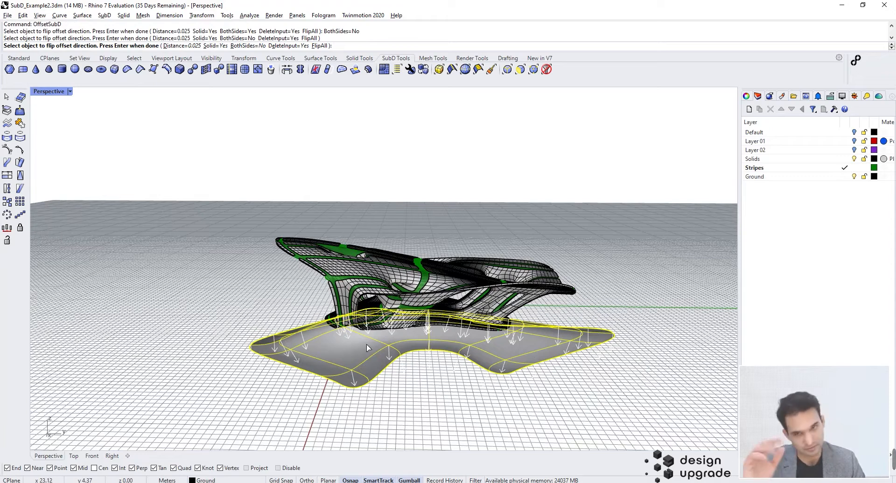
pyautogui.click(179, 46)
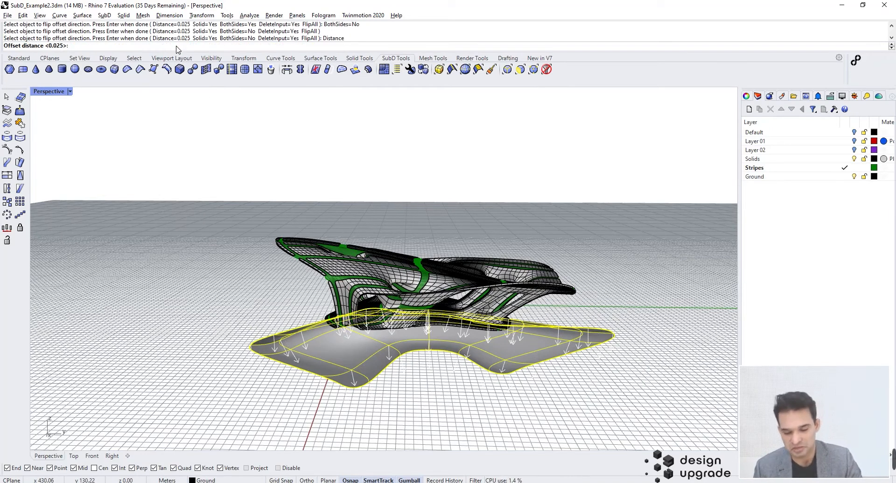
pyautogui.write('0.3')
pyautogui.press('Return')
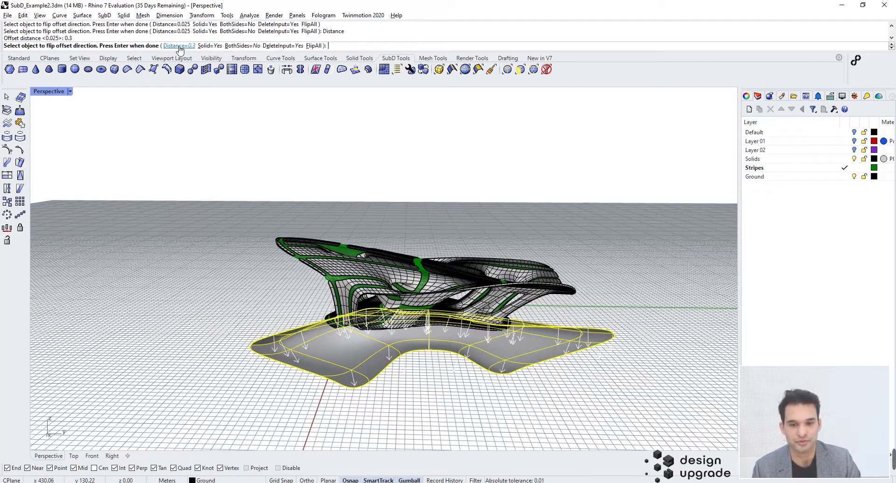
pyautogui.press('Return')
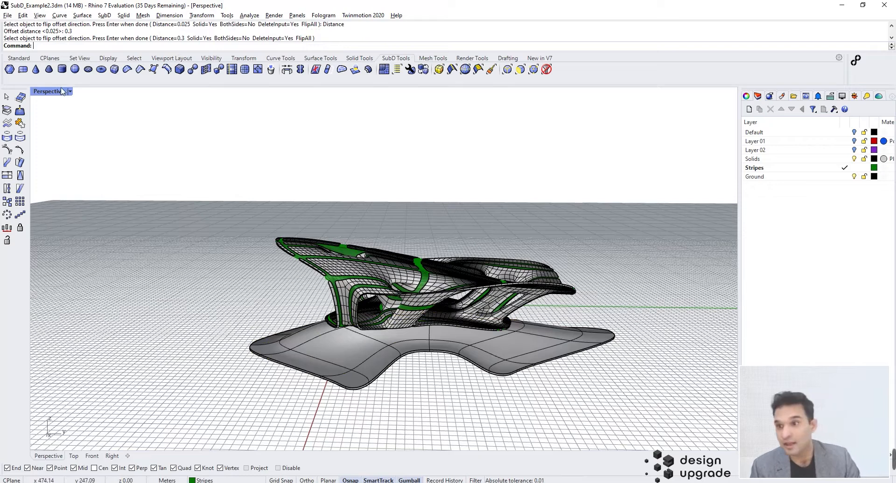
# Set the viewport to Rendered display and examine how the shell's base meets the thickened ground from both ends
pyautogui.click(62, 92)
pyautogui.click(57, 143)
pyautogui.moveTo(280, 291); pyautogui.dragTo(518, 296, button='right')
pyautogui.scroll(6, 305, 288)
pyautogui.scroll(-6, 300, 332)
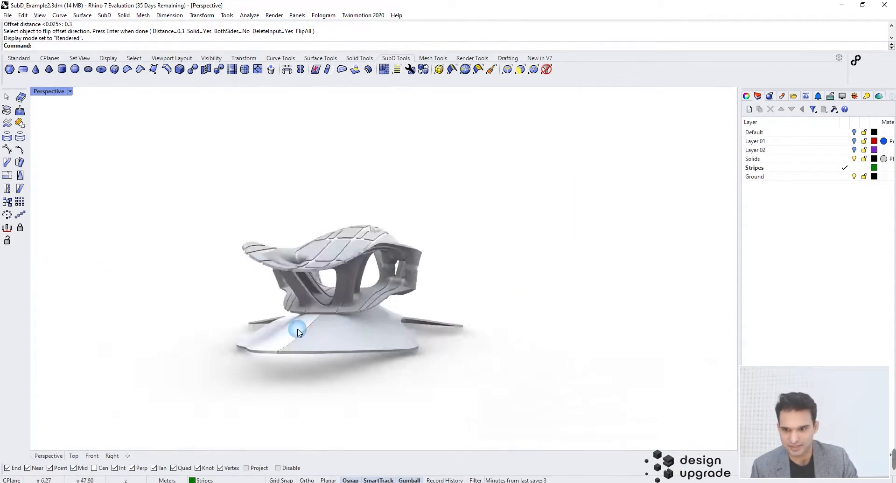
pyautogui.scroll(6, 298, 332)
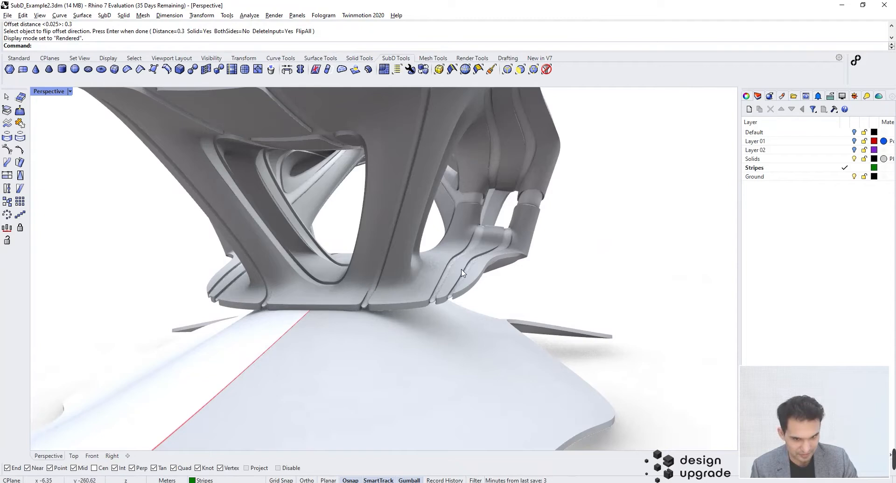
pyautogui.scroll(-6, 401, 287)
pyautogui.moveTo(399, 286); pyautogui.dragTo(565, 294, button='right')
pyautogui.scroll(6, 424, 286)
pyautogui.moveTo(168, 296); pyautogui.dragTo(235, 319, button='right')
pyautogui.scroll(8, 232, 311)
pyautogui.scroll(-6, 233, 312)
pyautogui.moveTo(335, 359); pyautogui.dragTo(302, 358, button='right')
pyautogui.scroll(-7, 278, 312)
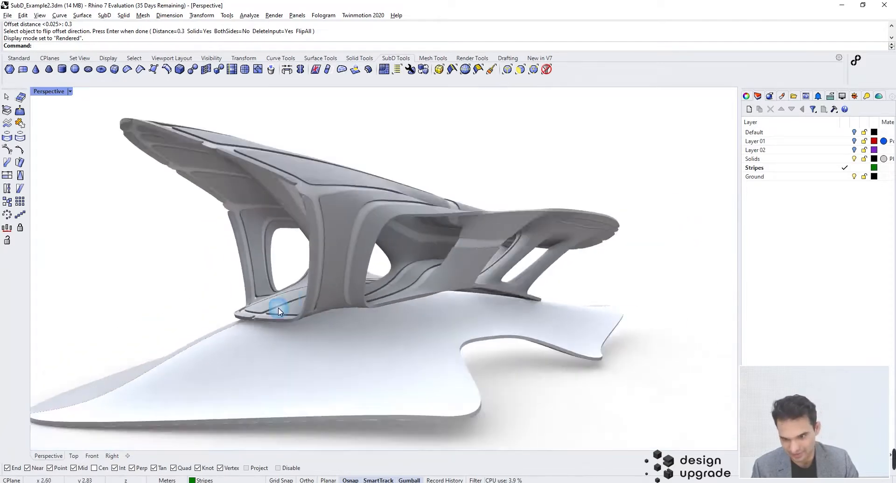
# Raise the ground's top face in front of the shell's open end up to the shell's base
pyautogui.moveTo(276, 309); pyautogui.dragTo(239, 341, button='right')
pyautogui.scroll(5, 239, 344)
pyautogui.keyDown('ctrl'); pyautogui.keyDown('shift'); pyautogui.click(260, 348); pyautogui.keyUp('shift'); pyautogui.keyUp('ctrl')
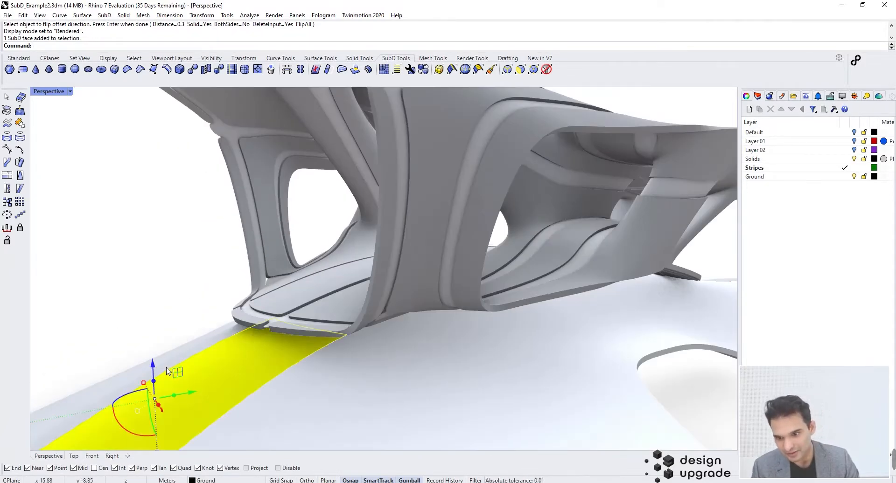
pyautogui.moveTo(153, 369); pyautogui.dragTo(154, 356)
pyautogui.moveTo(272, 344); pyautogui.dragTo(366, 278, button='right')
pyautogui.scroll(-4, 380, 291)
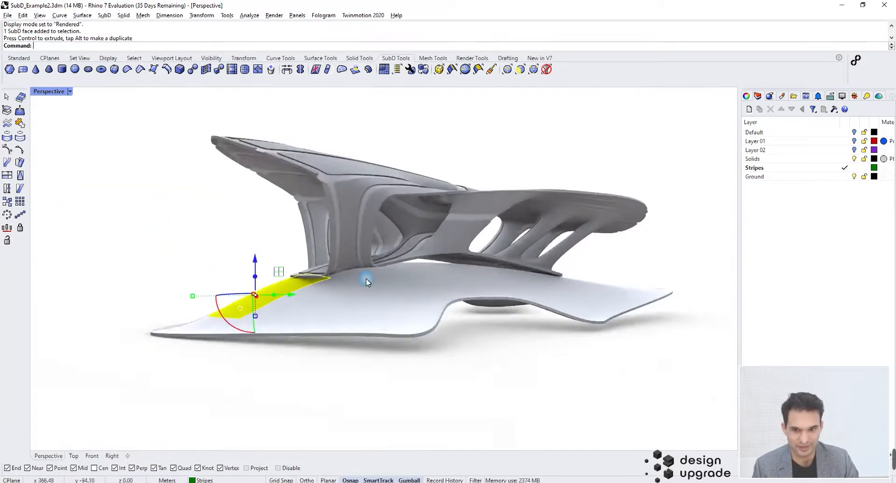
pyautogui.scroll(-2, 366, 278)
pyautogui.click(365, 404)
# Try to move the ground faces beneath the open-end columns in Shaded display, and undo the move
pyautogui.click(24, 47)
pyautogui.click(70, 91)
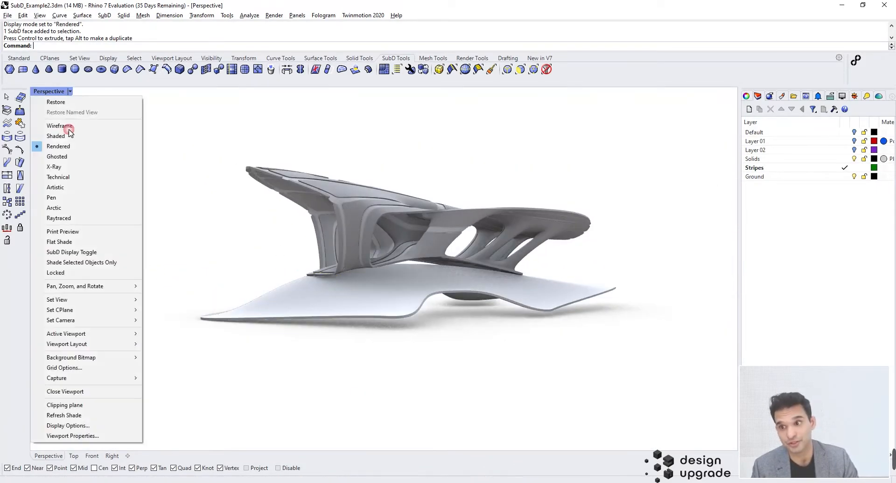
pyautogui.click(68, 135)
pyautogui.scroll(3, 332, 275)
pyautogui.moveTo(333, 289)
pyautogui.mouseDown(button='right')
pyautogui.moveTo(335, 321)
pyautogui.moveTo(354, 267)
pyautogui.moveTo(345, 256)
pyautogui.moveTo(326, 306)
pyautogui.moveTo(343, 270)
pyautogui.moveTo(275, 196)
pyautogui.moveTo(255, 284)
pyautogui.moveTo(251, 274)
pyautogui.mouseUp(button='right')
pyautogui.keyDown('ctrl'); pyautogui.keyDown('shift'); pyautogui.click(351, 290); pyautogui.keyUp('shift'); pyautogui.keyUp('ctrl')
pyautogui.keyDown('ctrl'); pyautogui.keyDown('shift'); pyautogui.click(270, 195); pyautogui.keyUp('shift'); pyautogui.keyUp('ctrl')
pyautogui.moveTo(251, 274); pyautogui.dragTo(251, 276)
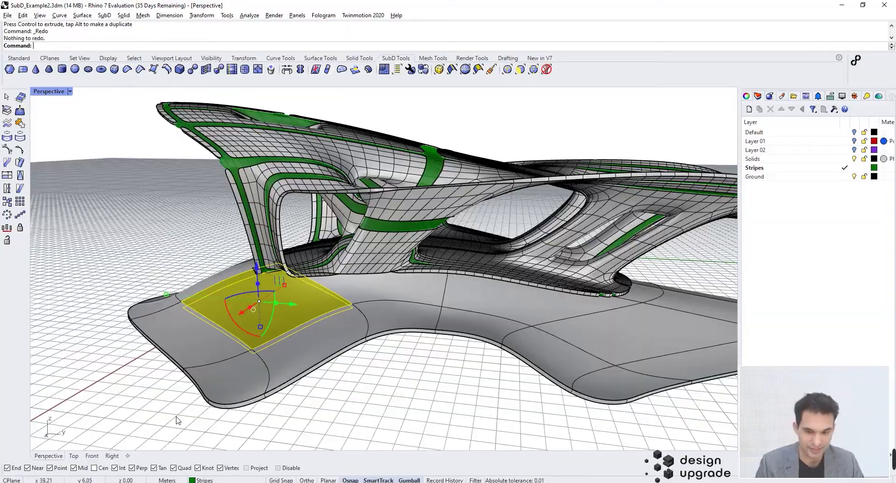
pyautogui.hotkey('ctrl', 'z')
# Return to Rendered display and review the shell and ground from above and from the open end
pyautogui.moveTo(251, 276); pyautogui.dragTo(266, 329, button='right')
pyautogui.scroll(-10, 402, 290)
pyautogui.click(70, 91)
pyautogui.click(57, 146)
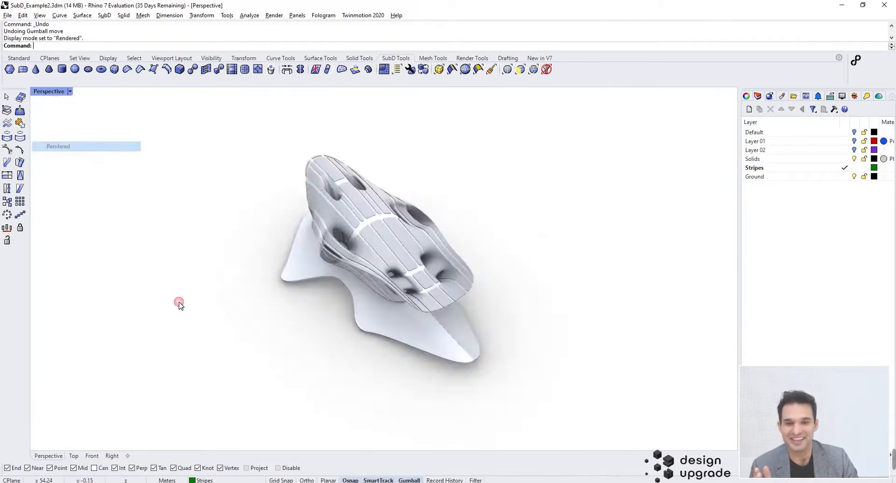
pyautogui.scroll(5, 349, 278)
pyautogui.moveTo(349, 278); pyautogui.dragTo(477, 191, button='right')
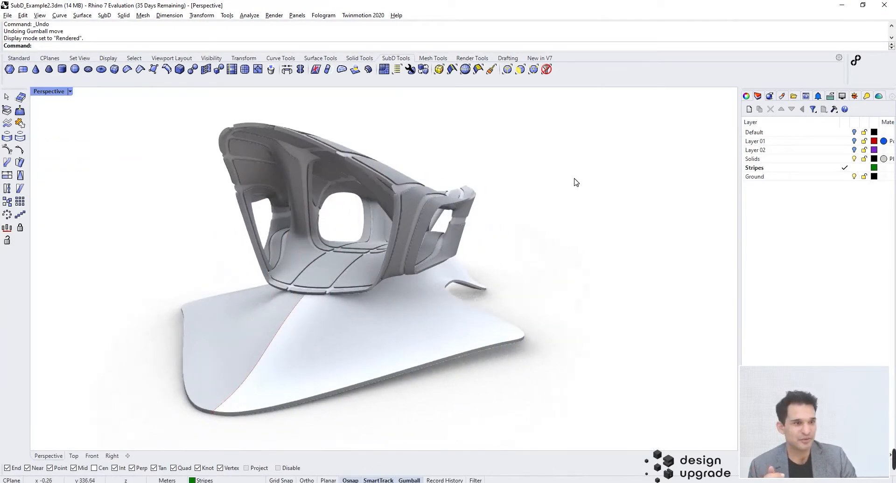
# Import the MtMonadnock NH environment from the environment library
pyautogui.click(879, 96)
pyautogui.scroll(-2, 811, 185)
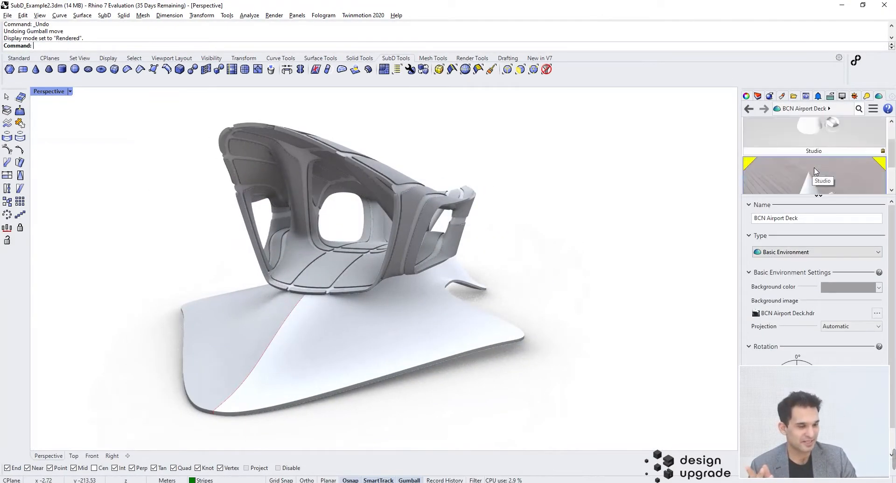
pyautogui.click(749, 189)
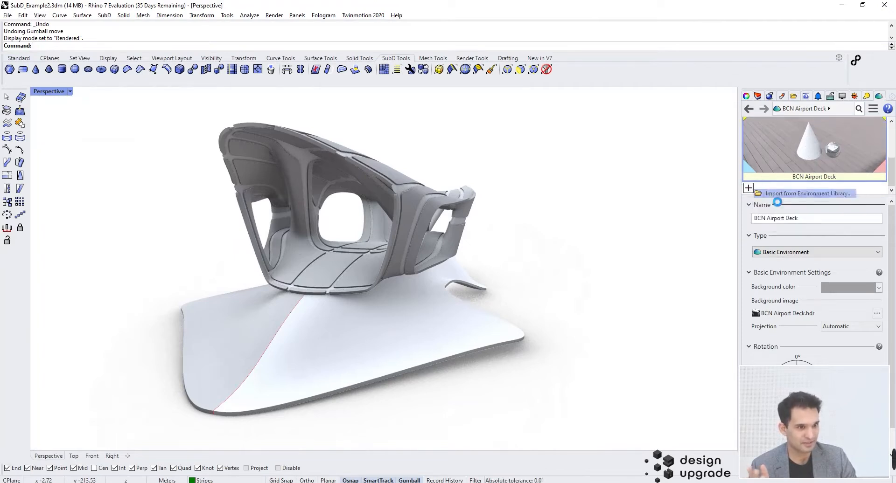
pyautogui.click(761, 193)
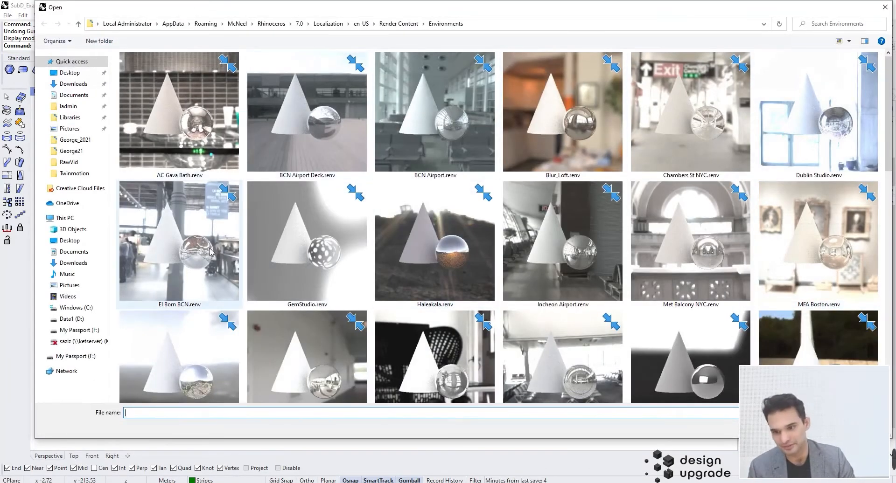
pyautogui.scroll(-2, 382, 262)
pyautogui.scroll(1, 562, 252)
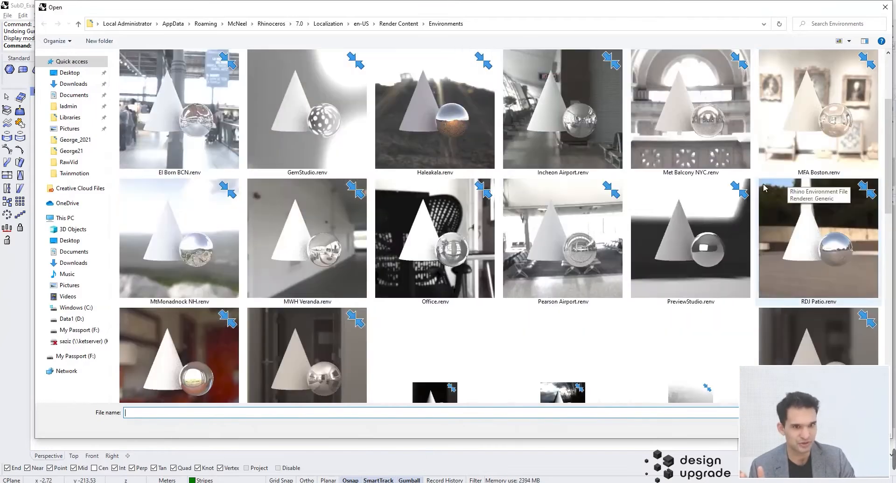
pyautogui.doubleClick(220, 231)
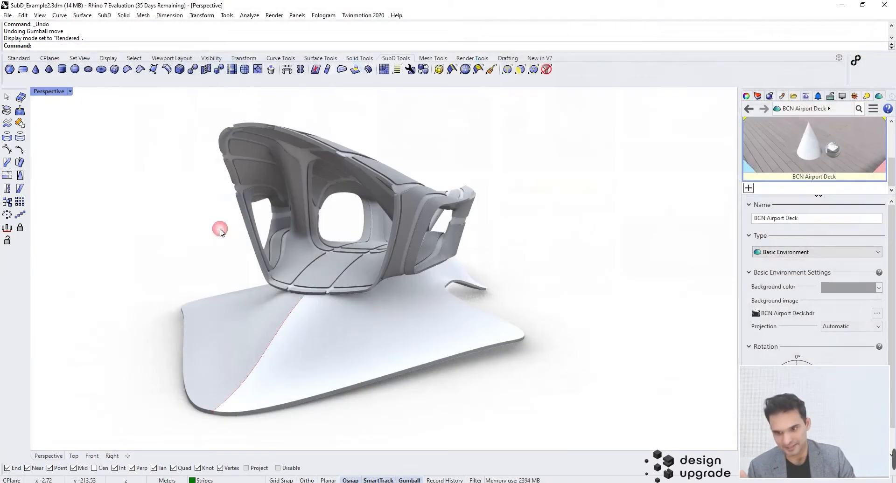
# Make the imported MtMonadnock NH environment the current one and save the model
pyautogui.scroll(-1, 794, 148)
pyautogui.doubleClick(792, 152)
pyautogui.moveTo(588, 170); pyautogui.dragTo(483, 196, button='right')
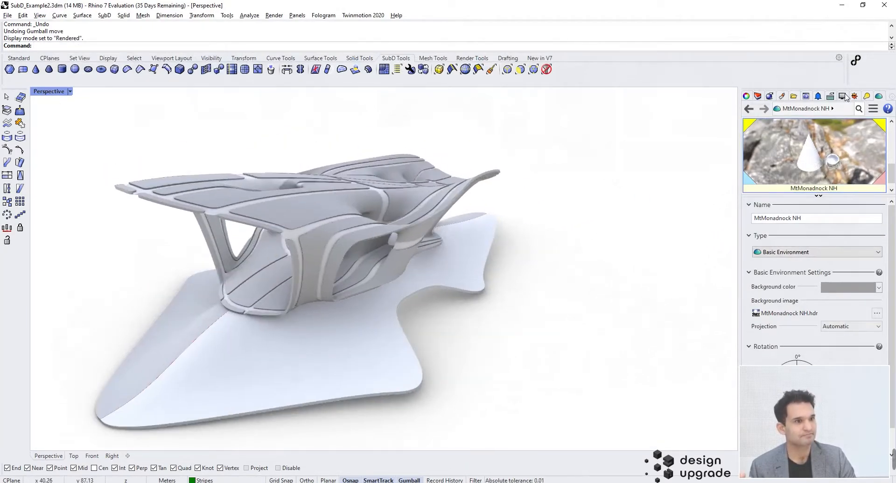
pyautogui.click(746, 97)
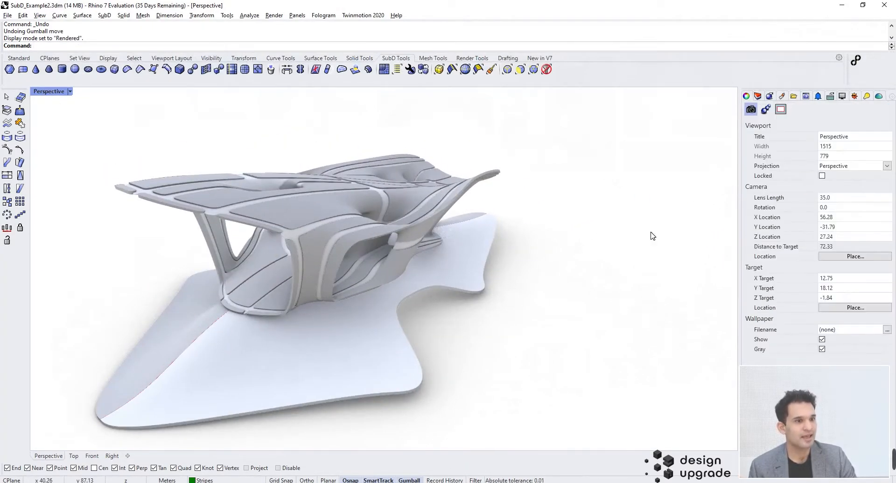
pyautogui.click(21, 58)
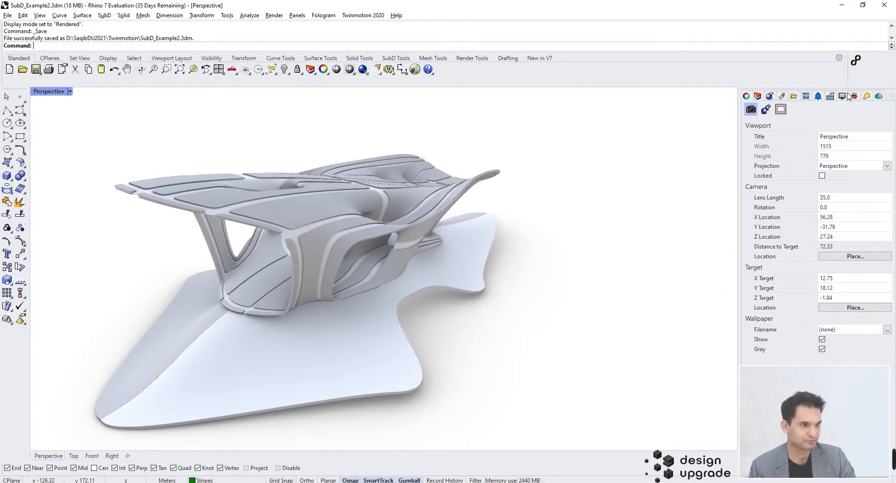
# Start a new material for the Stripes layer and open the Polished folder of the Metal library to choose it
pyautogui.click(758, 97)
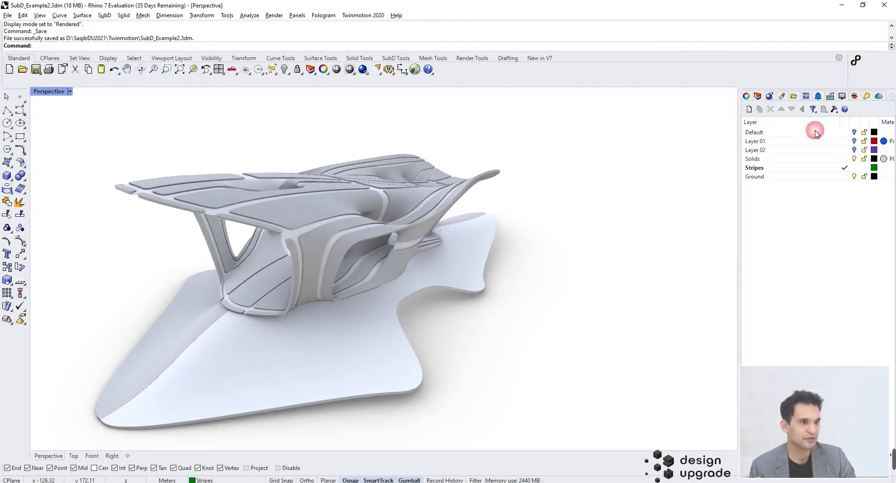
pyautogui.click(882, 168)
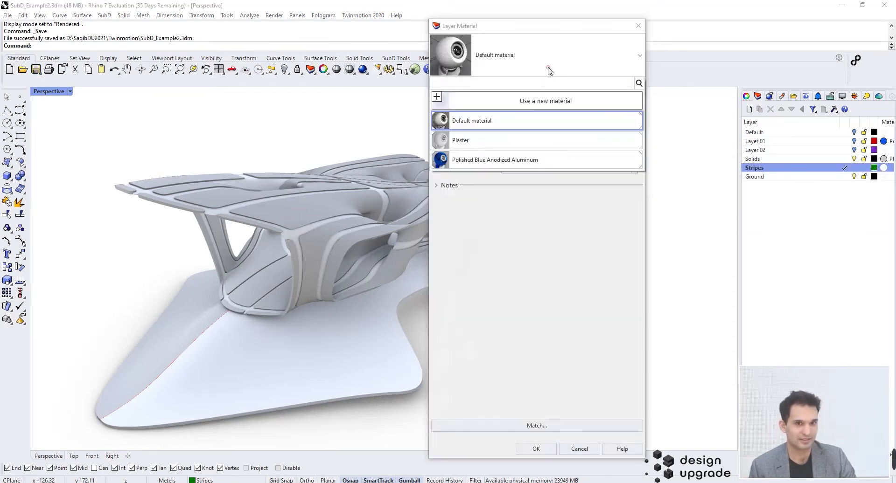
pyautogui.click(505, 63)
pyautogui.click(505, 62)
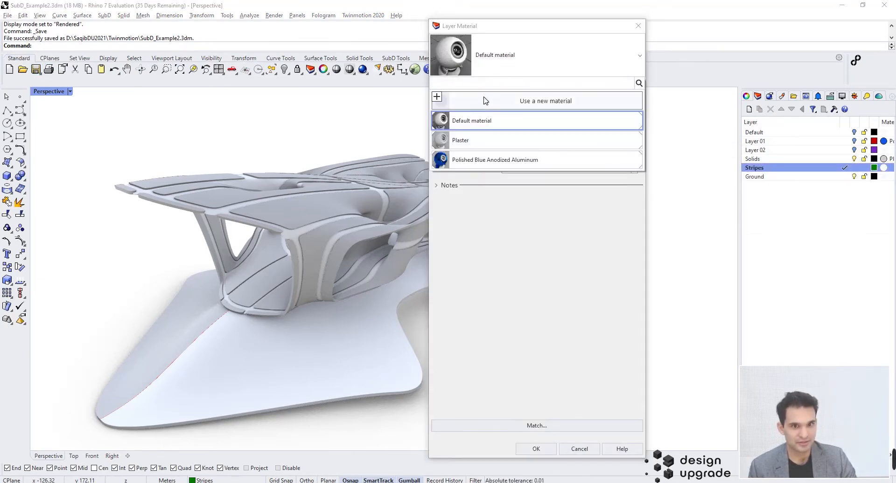
pyautogui.click(536, 101)
pyautogui.click(564, 107)
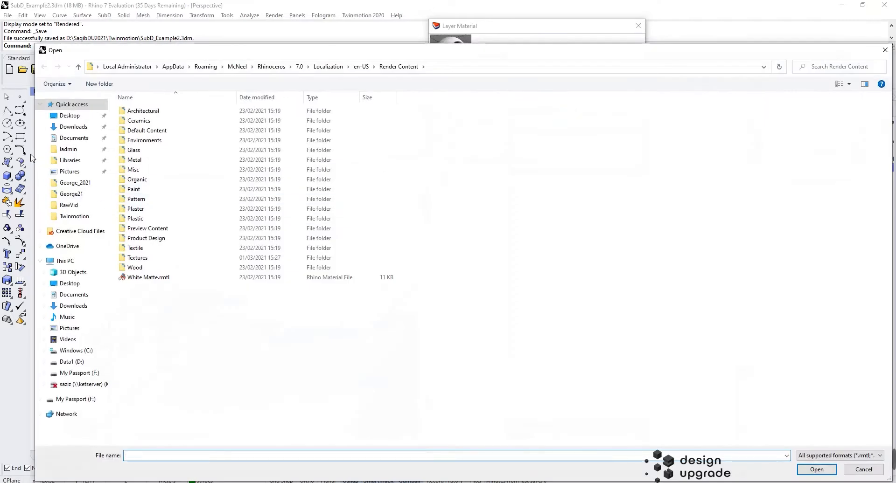
pyautogui.doubleClick(140, 160)
pyautogui.doubleClick(151, 150)
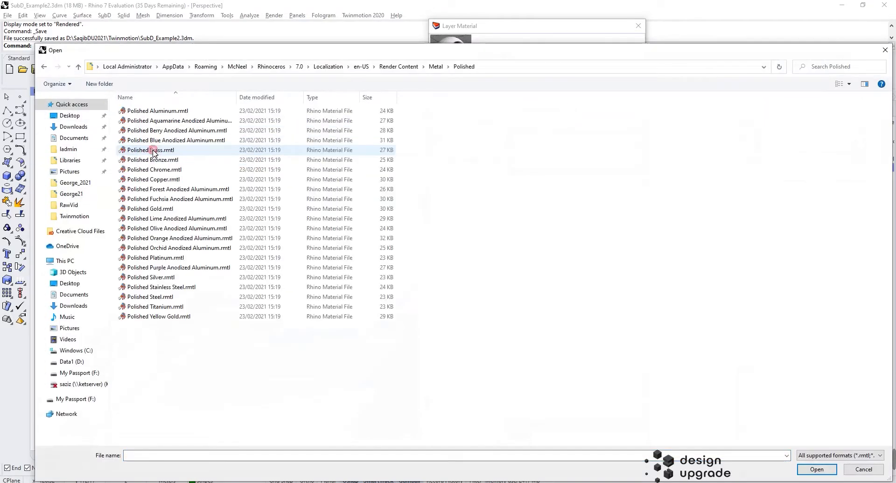
# Show the materials as extra large icons, assign Polished Blue Anodized Aluminum to the Stripes layer, and save the model
pyautogui.rightClick(620, 376)
pyautogui.moveTo(648, 258)
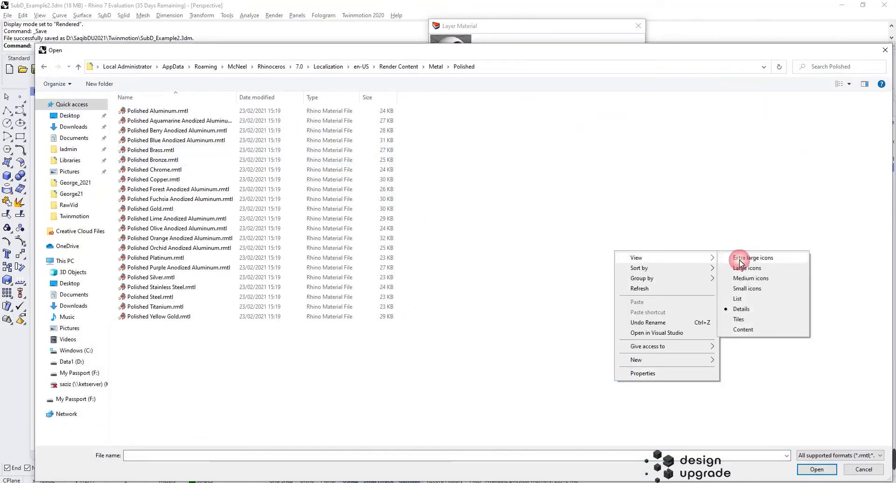
pyautogui.click(741, 260)
pyautogui.click(572, 178)
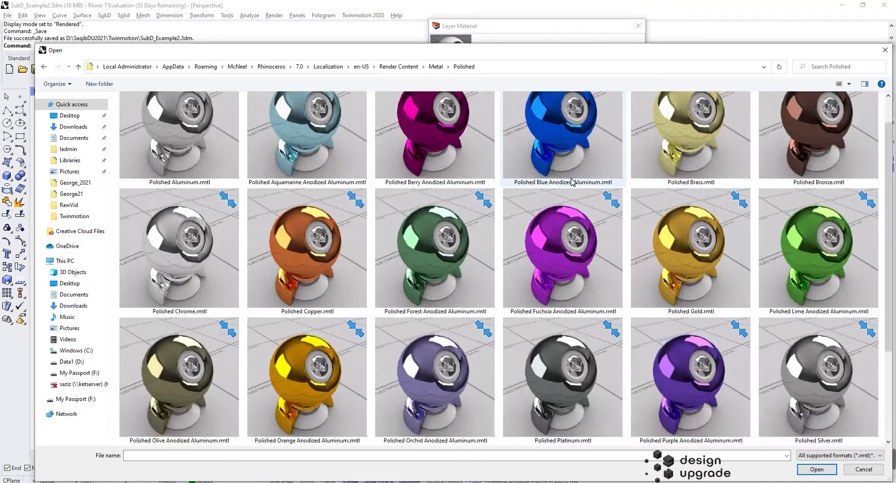
pyautogui.click(822, 473)
pyautogui.click(484, 265)
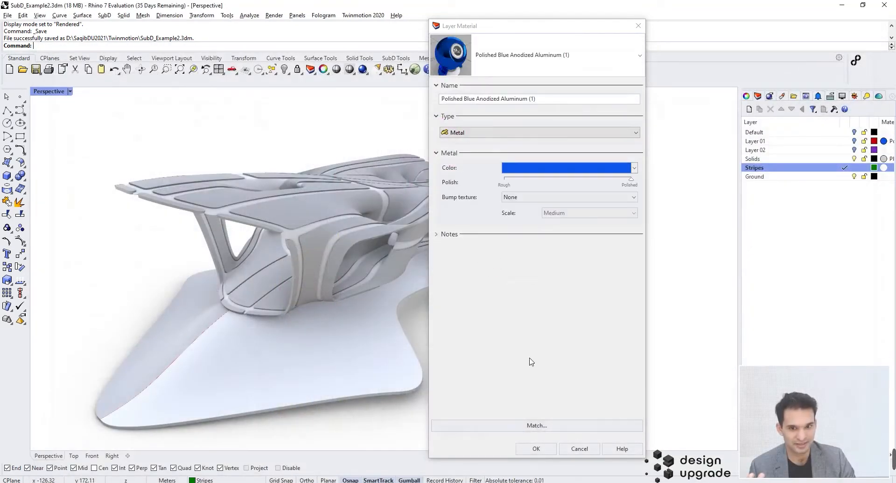
pyautogui.click(536, 449)
pyautogui.moveTo(586, 302); pyautogui.dragTo(221, 237, button='right')
pyautogui.moveTo(450, 225); pyautogui.dragTo(410, 276, button='right')
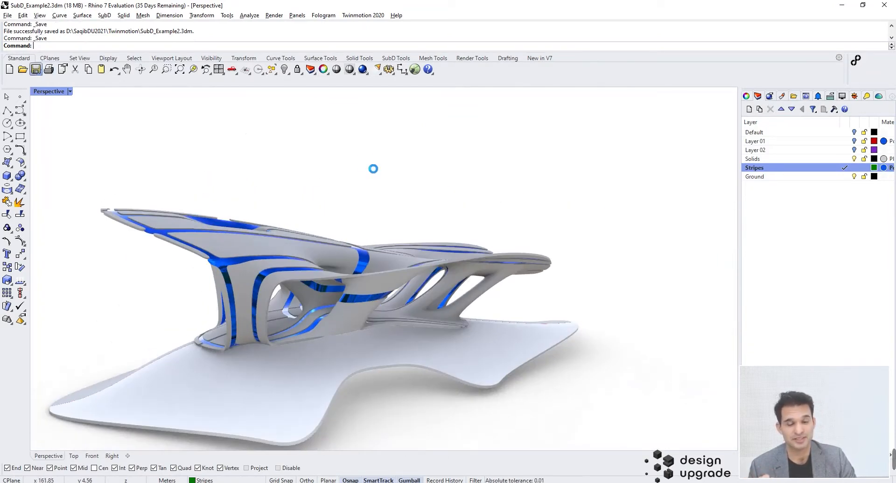